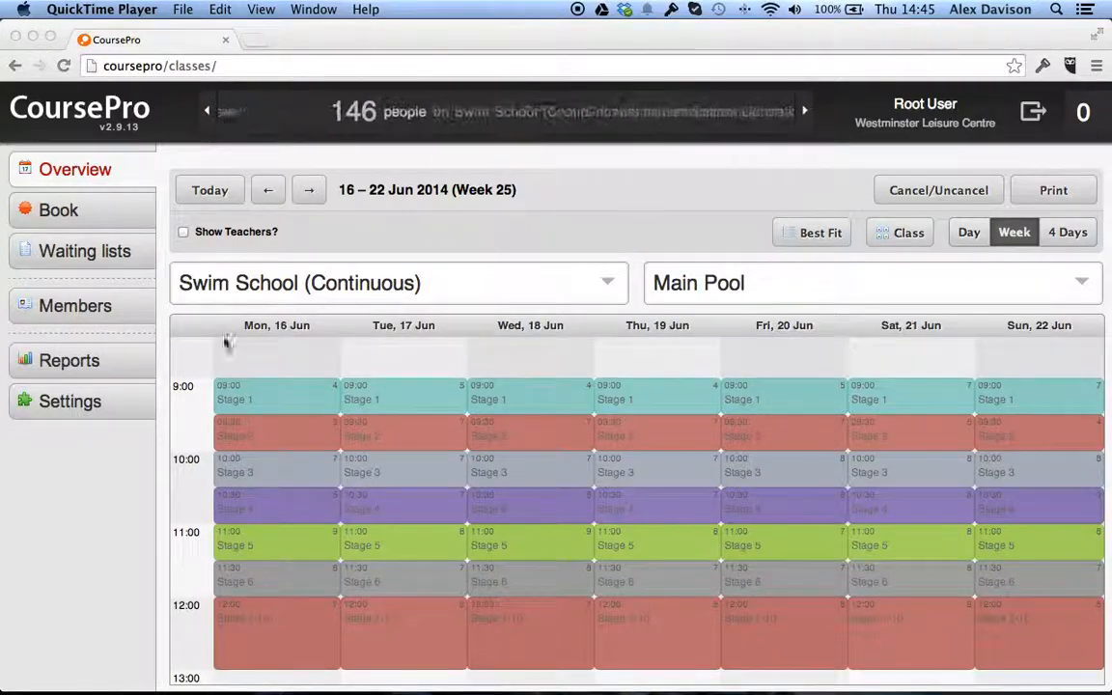
Open the form for adding a new trigger in the member settings
left_click(66, 407)
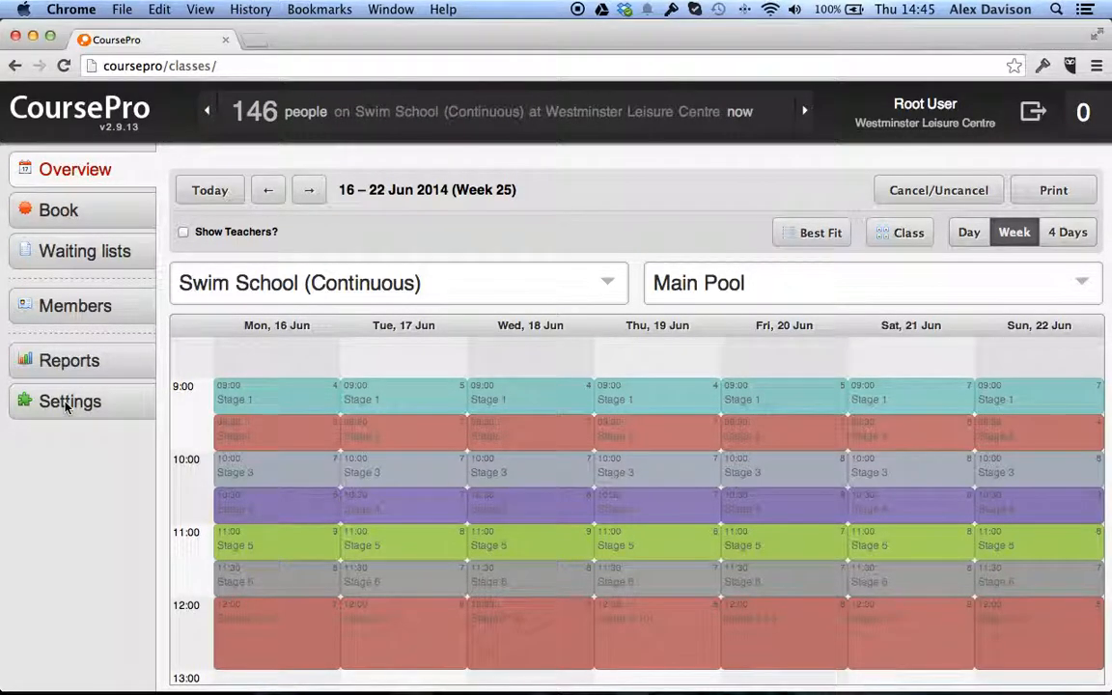
left_click(65, 404)
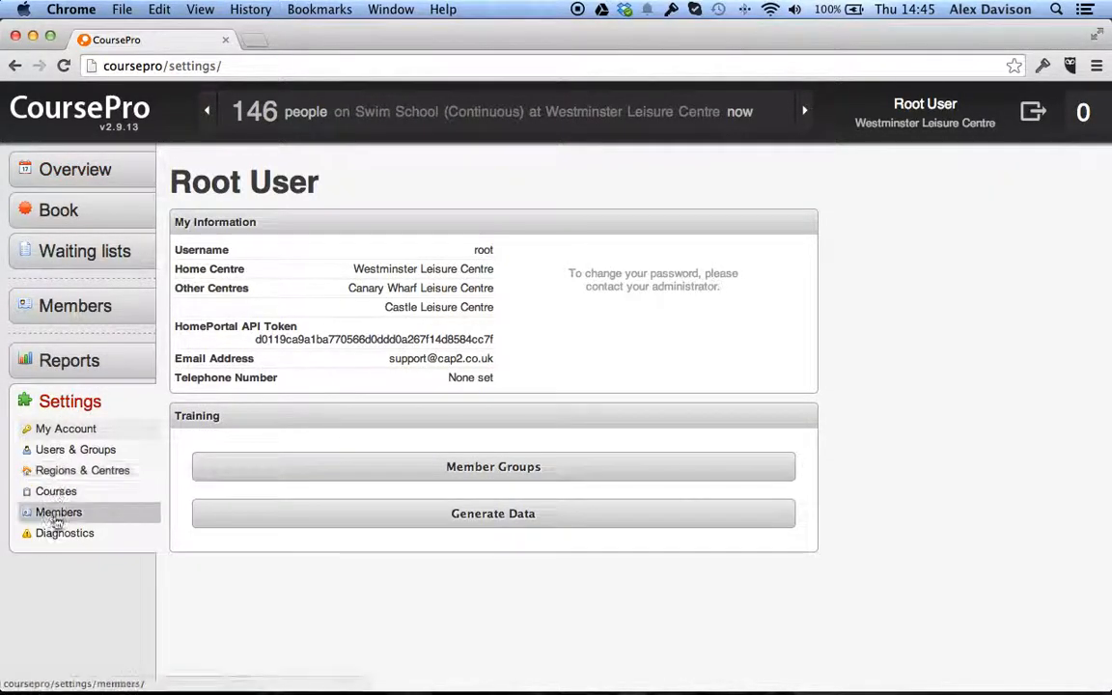
left_click(60, 513)
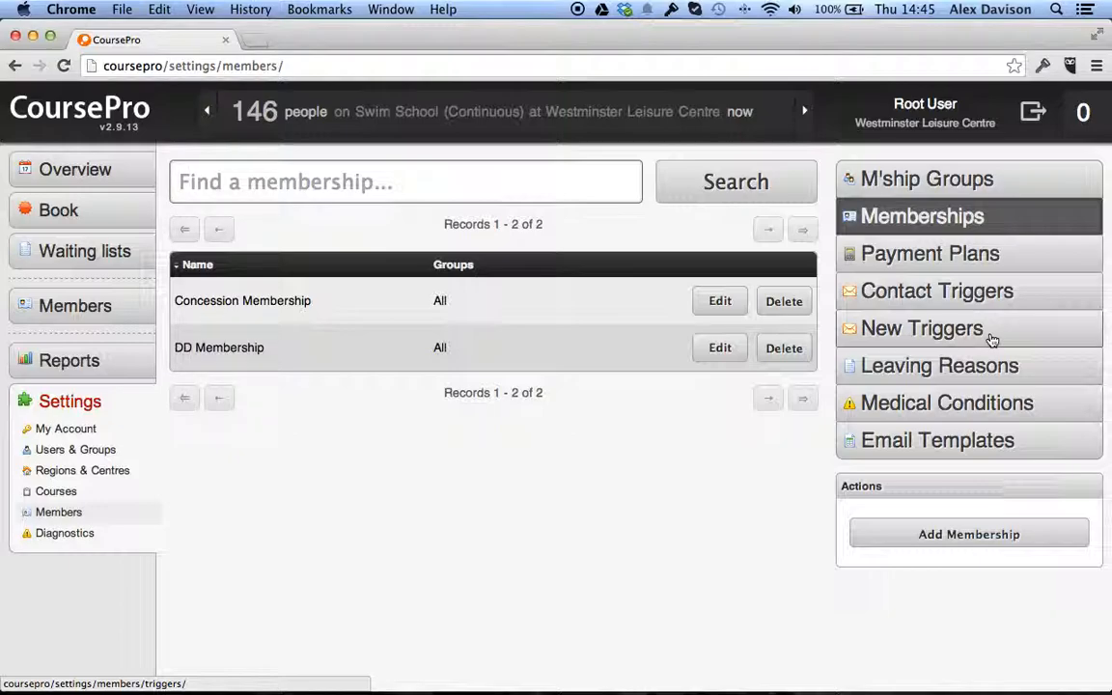
left_click(927, 335)
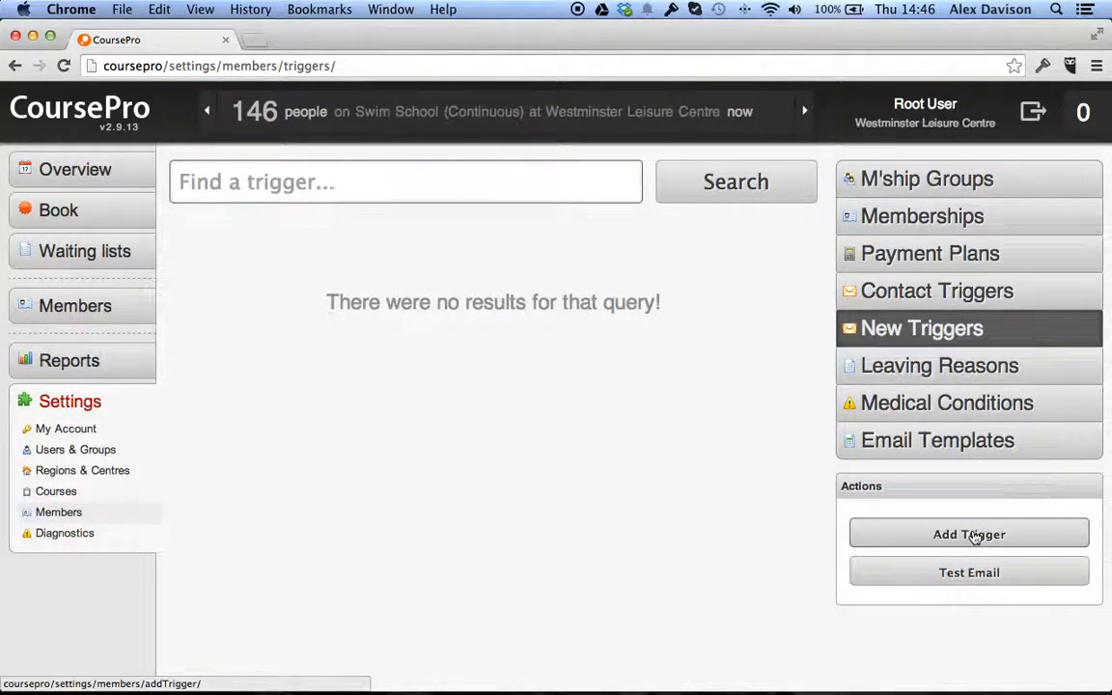
left_click(975, 536)
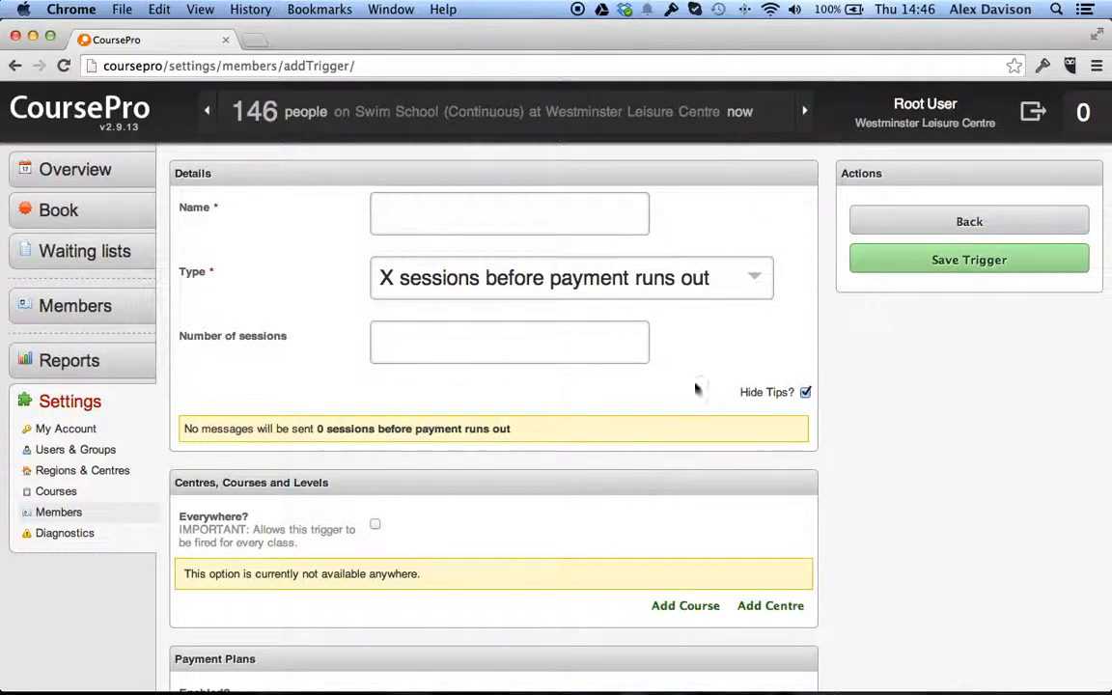
Name the trigger Test, keep the type X sessions before payment runs out, and set the number of sessions to 5
left_click(451, 210)
type("Test")
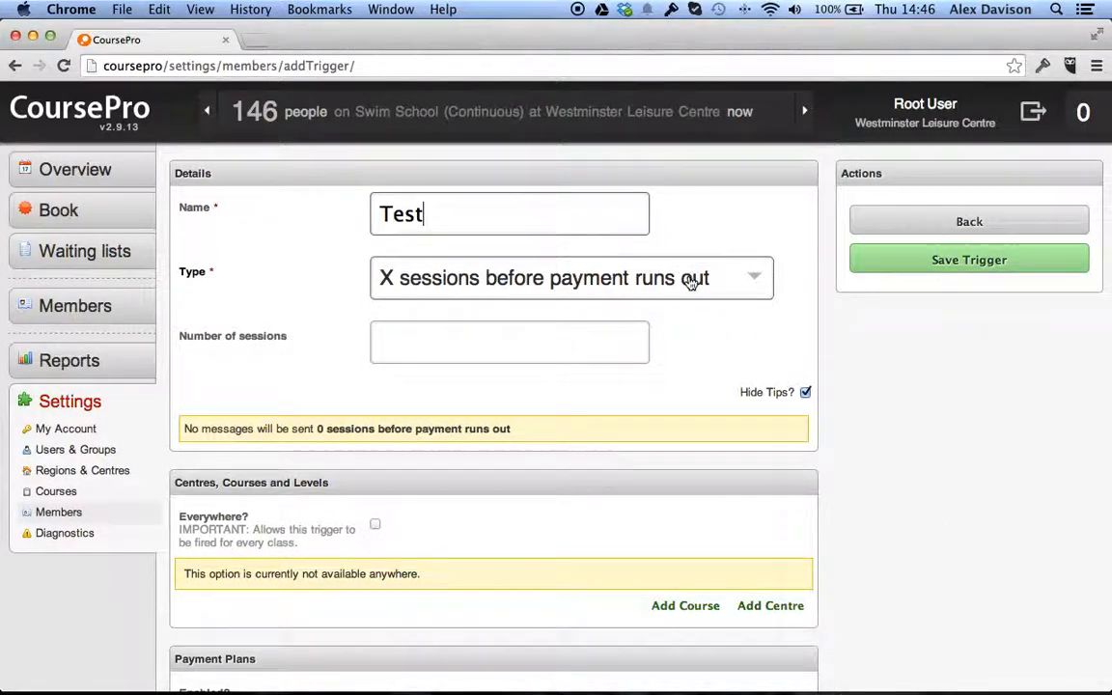
left_click(633, 278)
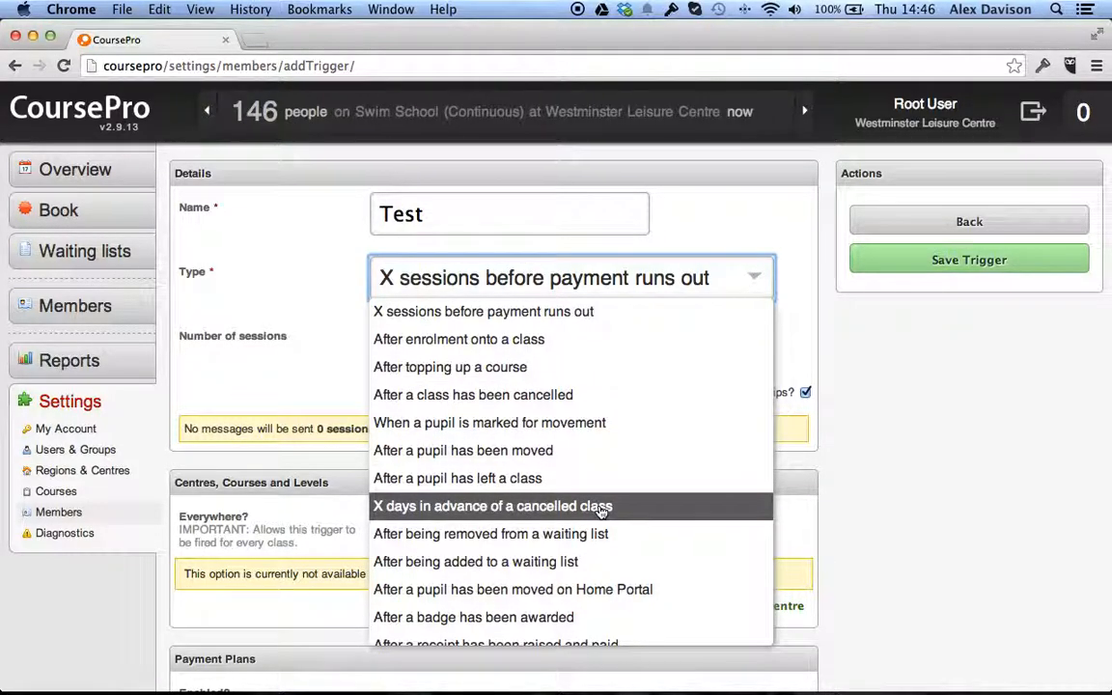
left_click(827, 338)
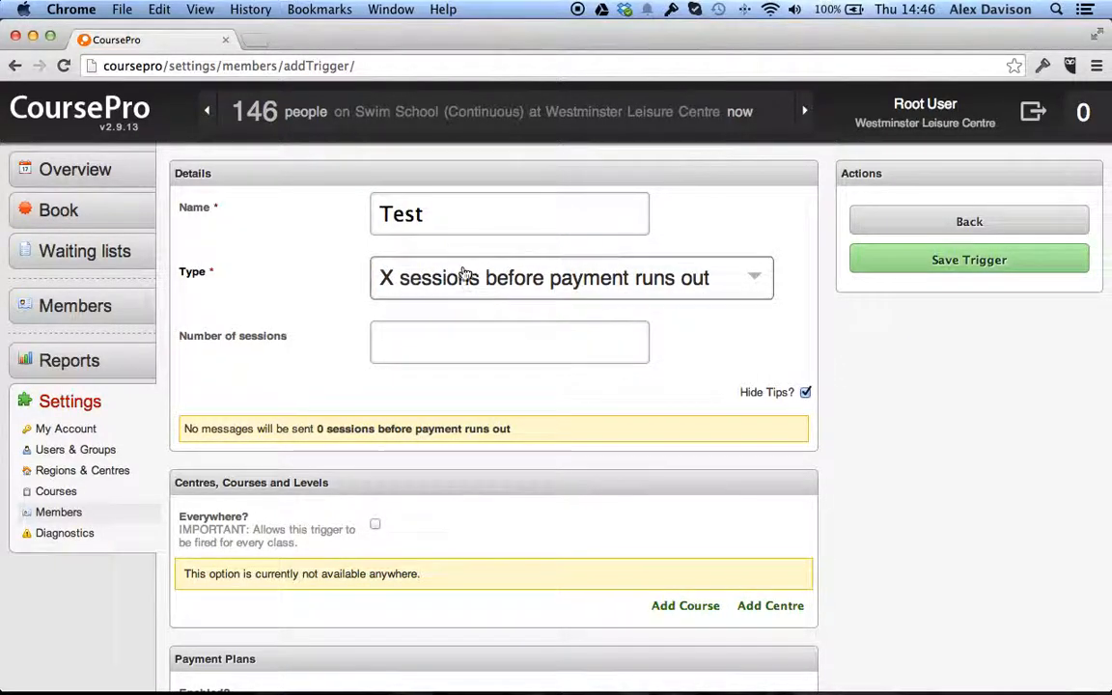
left_click(409, 275)
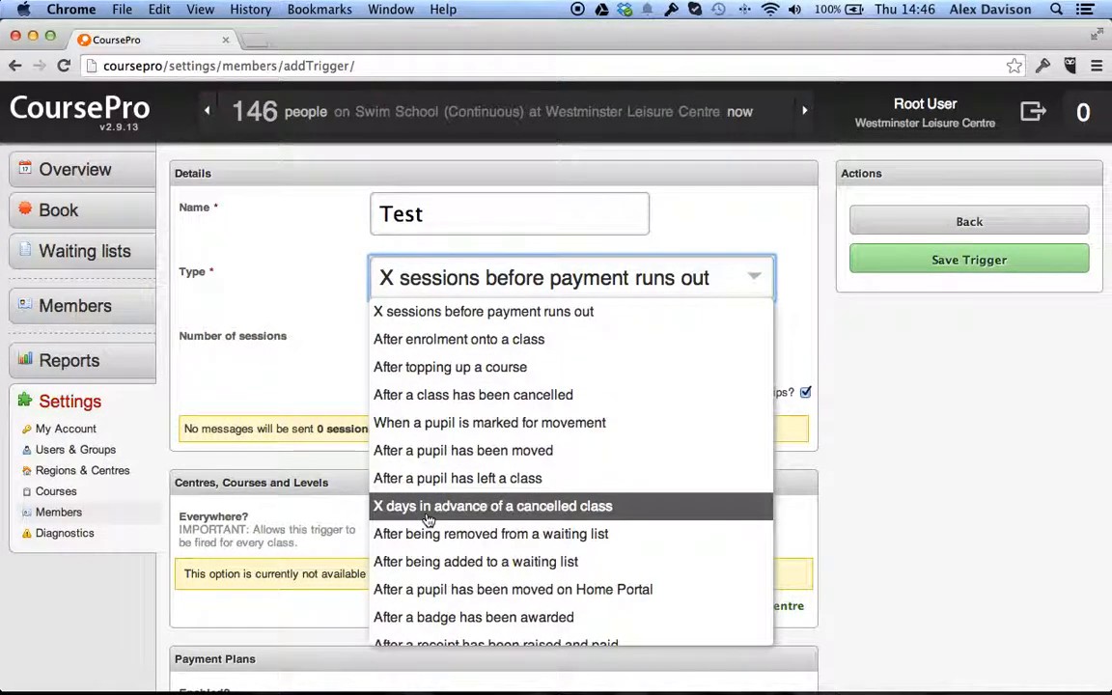
left_click(212, 311)
left_click(470, 344)
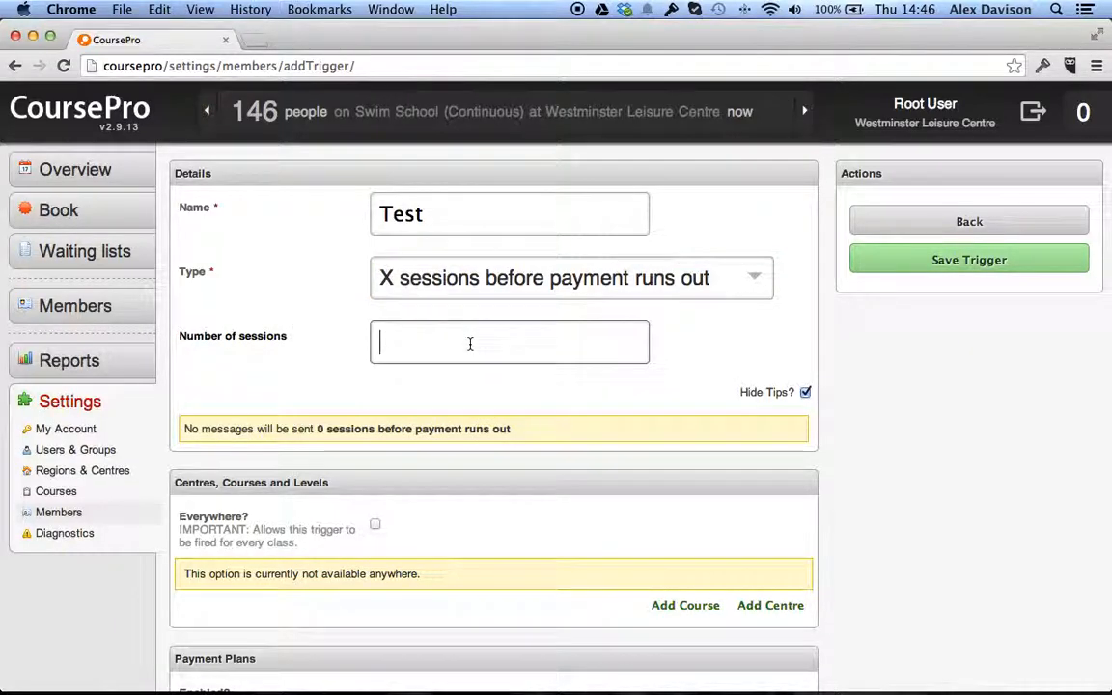
type("5")
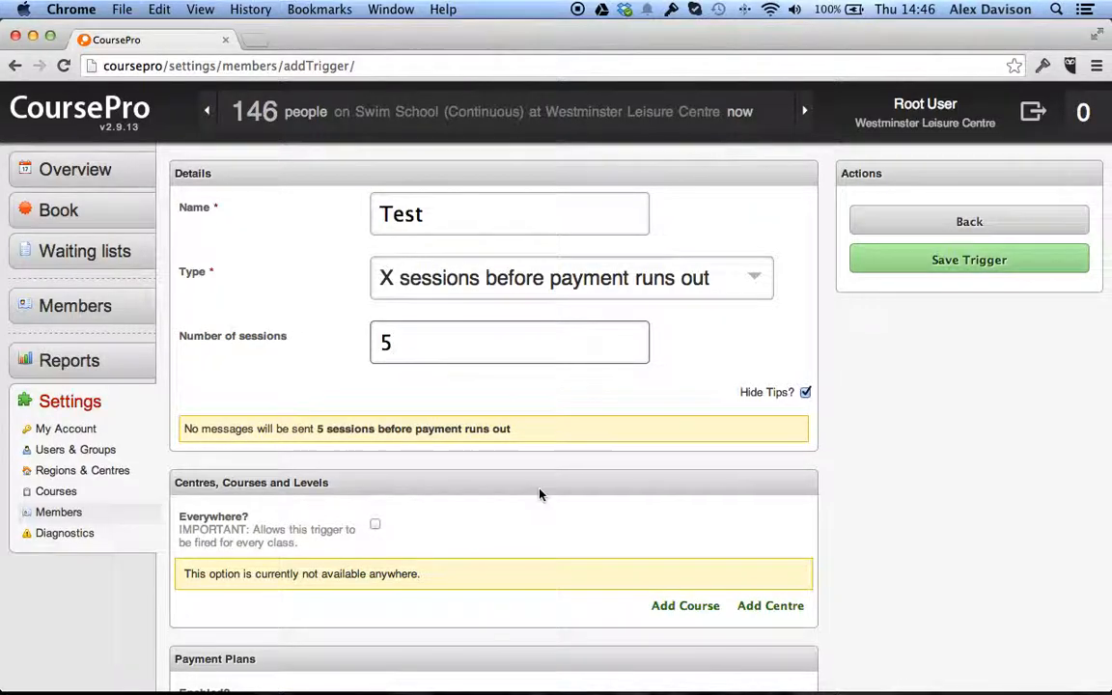
Make the trigger available for the Swim School (Continuous) course at all centres and all levels
scroll(543, 509, "down", 3)
scroll(542, 509, "down", 1)
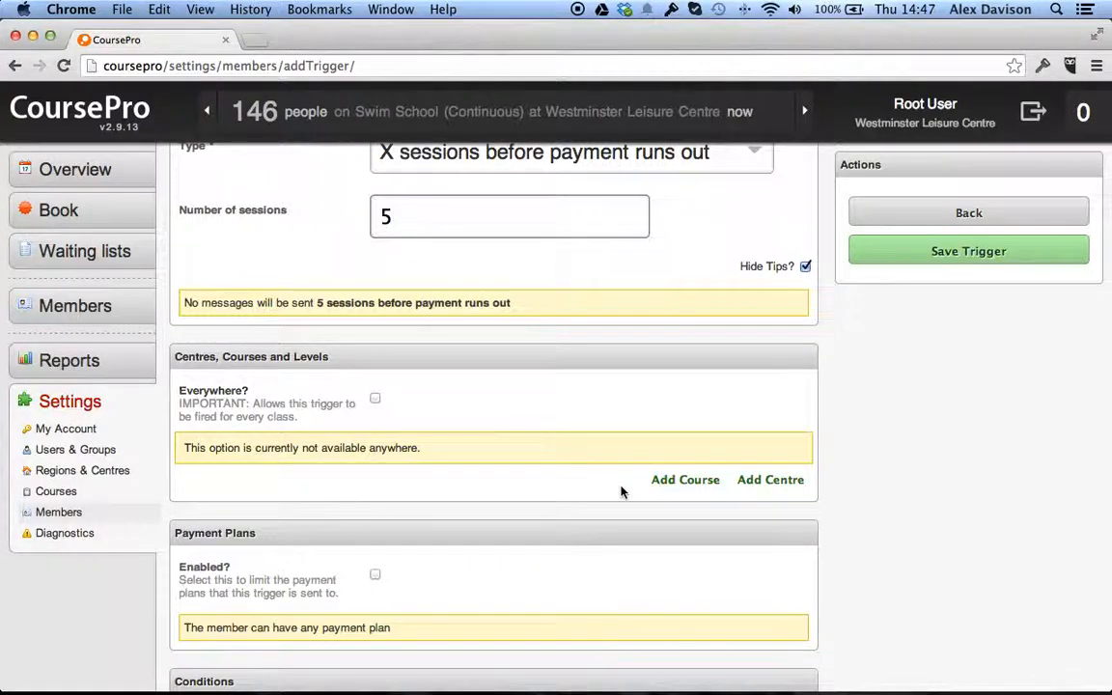
left_click(697, 486)
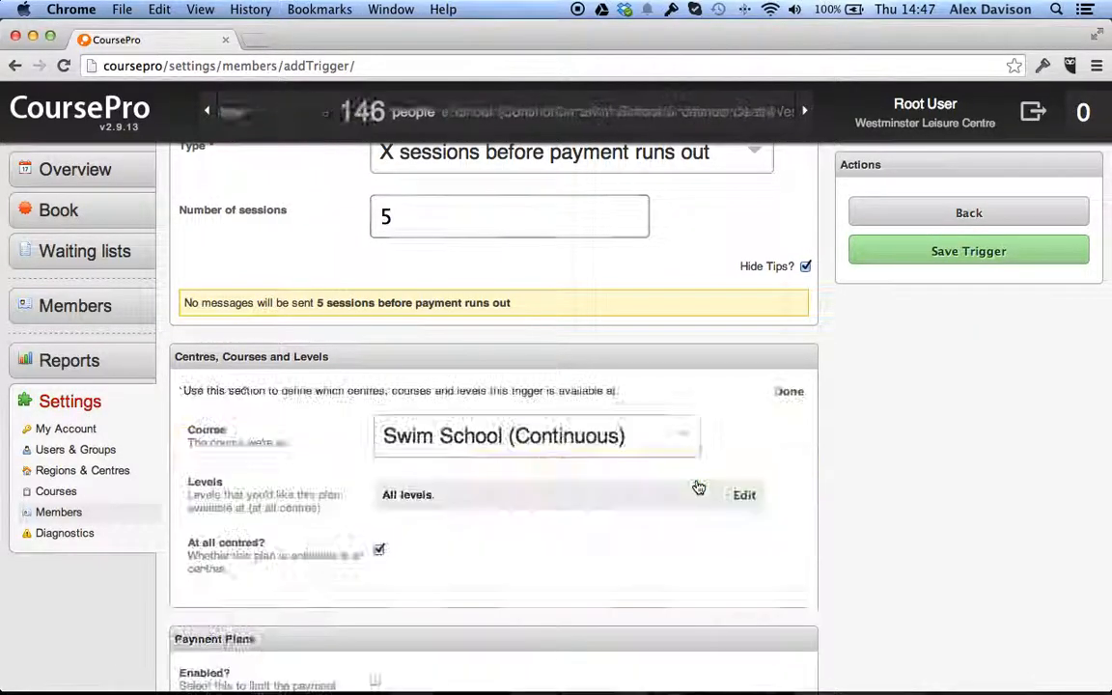
left_click(603, 445)
left_click(593, 467)
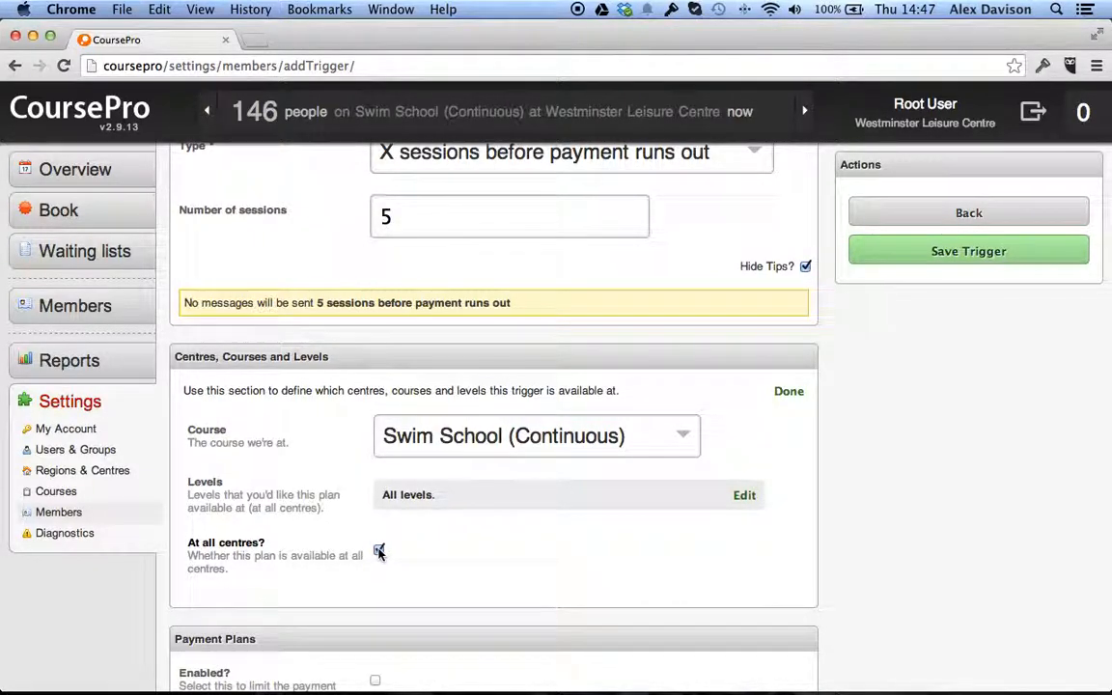
left_click(798, 391)
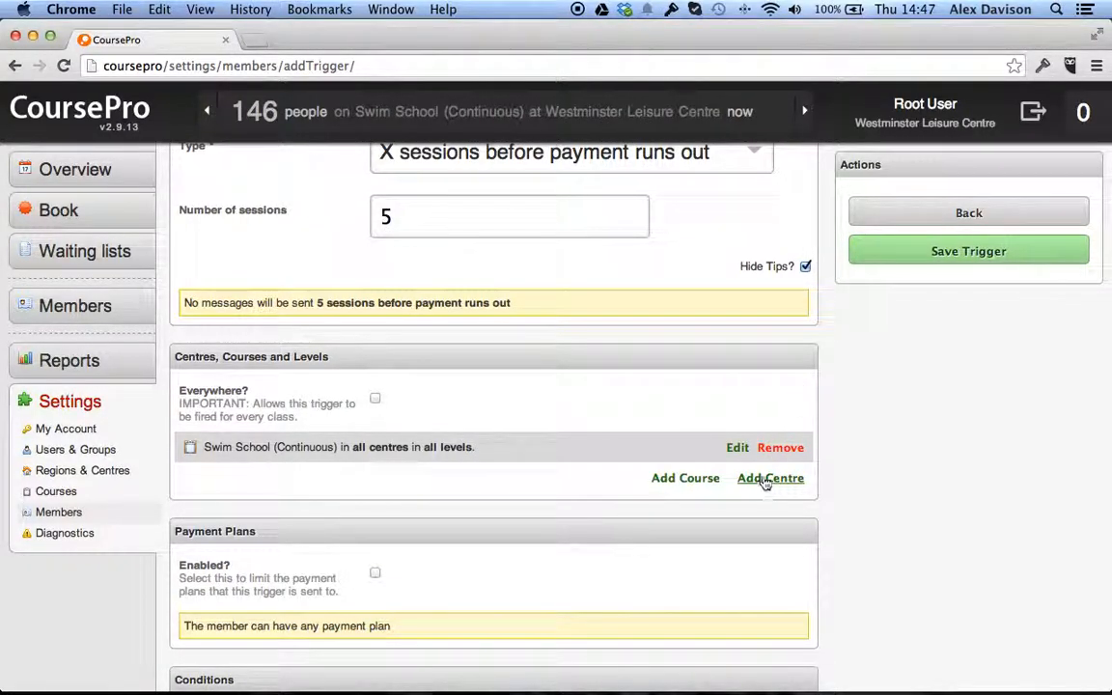
Add Canary Wharf Leisure Centre to the trigger, limited to the Swim School (Continuous) course at all levels
left_click(770, 479)
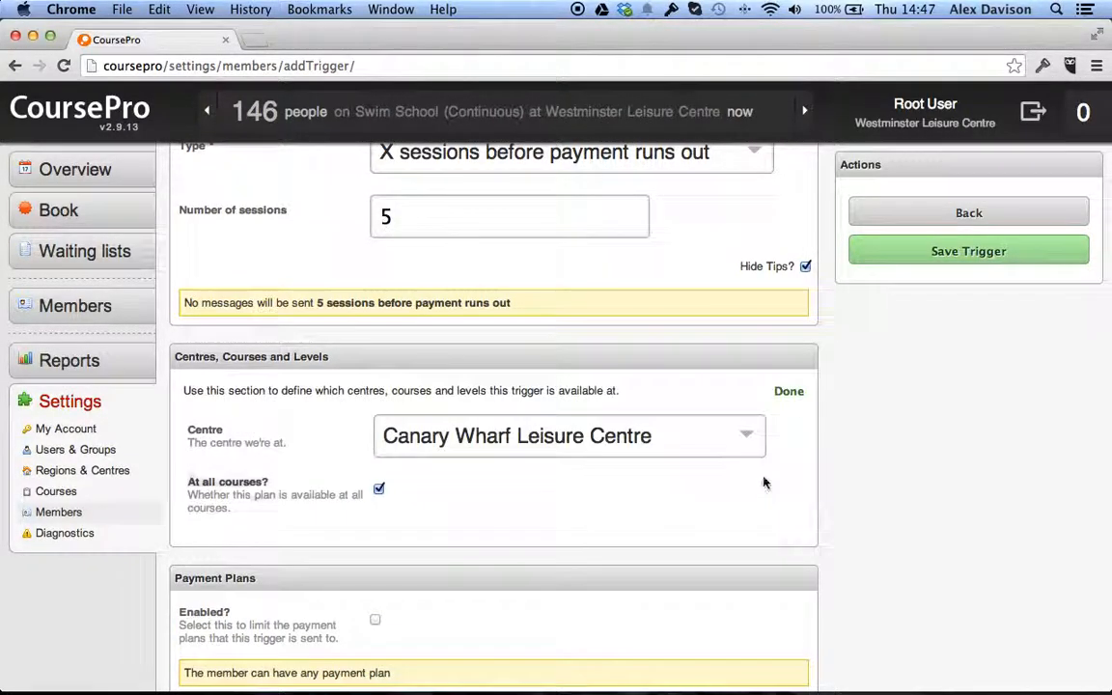
left_click(377, 489)
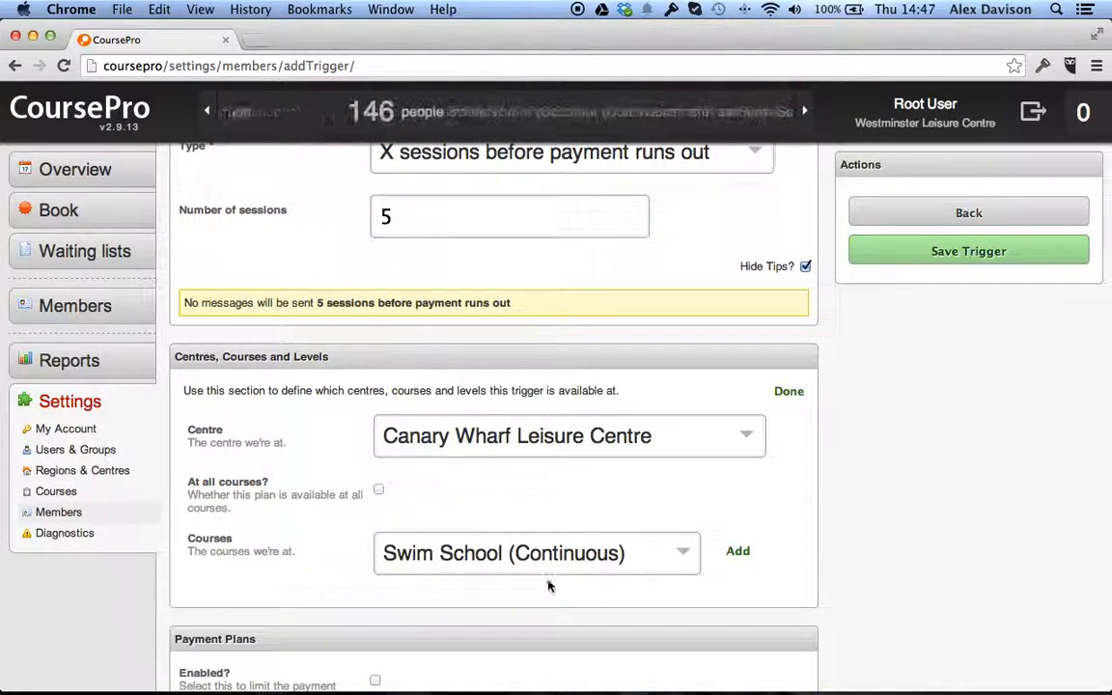
left_click(737, 551)
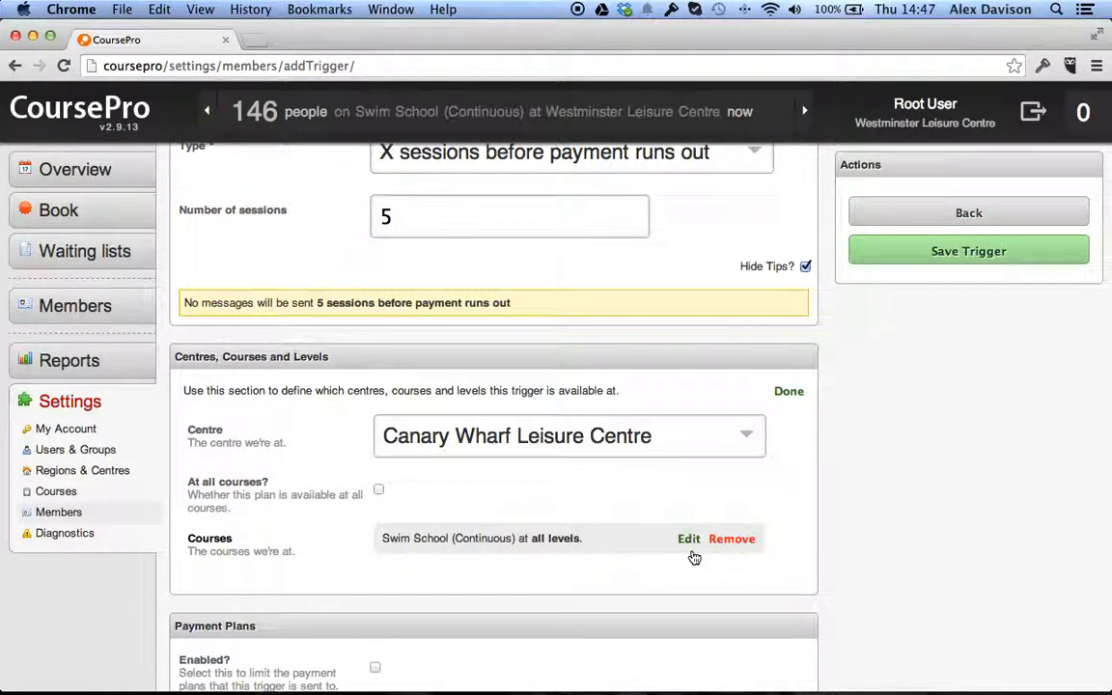
left_click(789, 393)
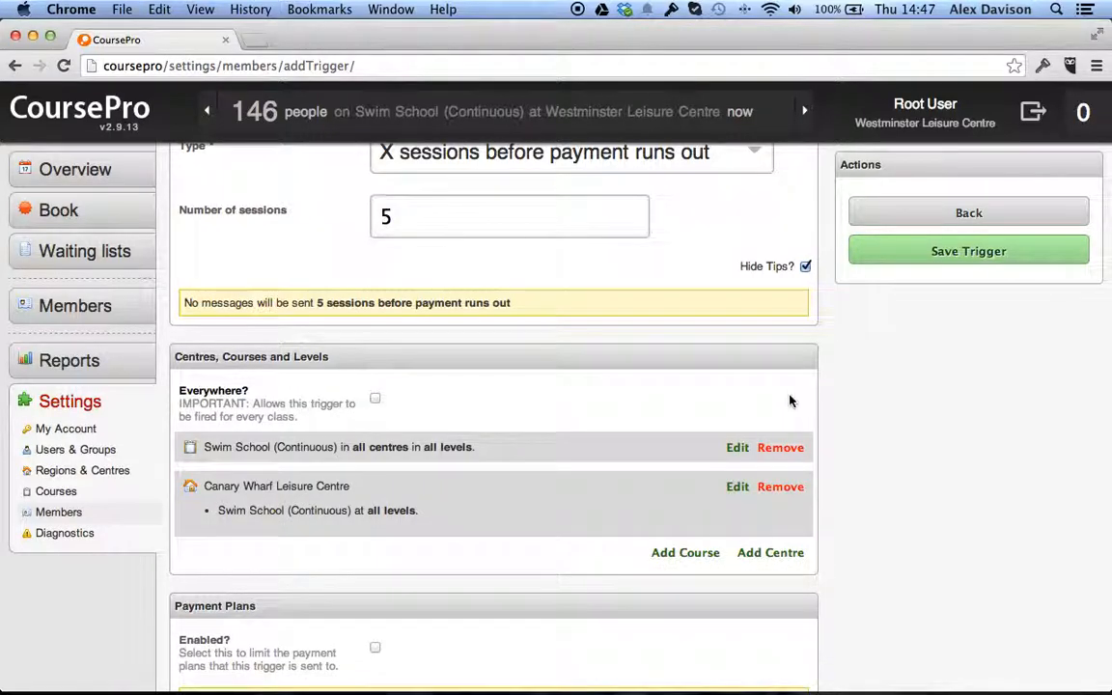
scroll(573, 639, "down", 5)
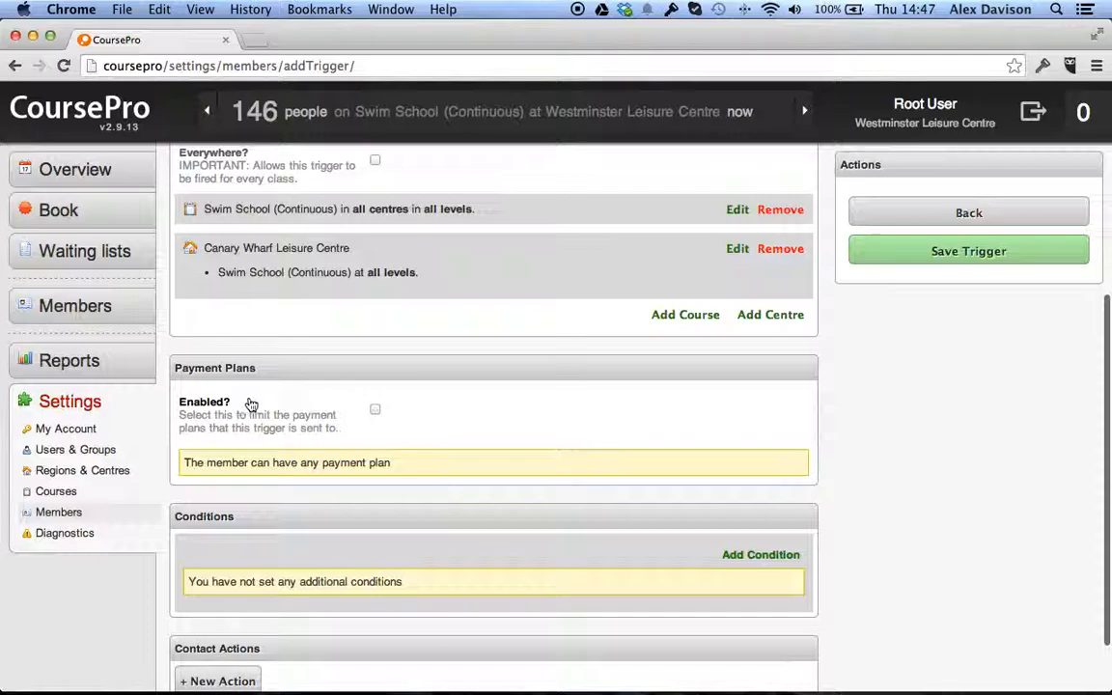
left_click(374, 410)
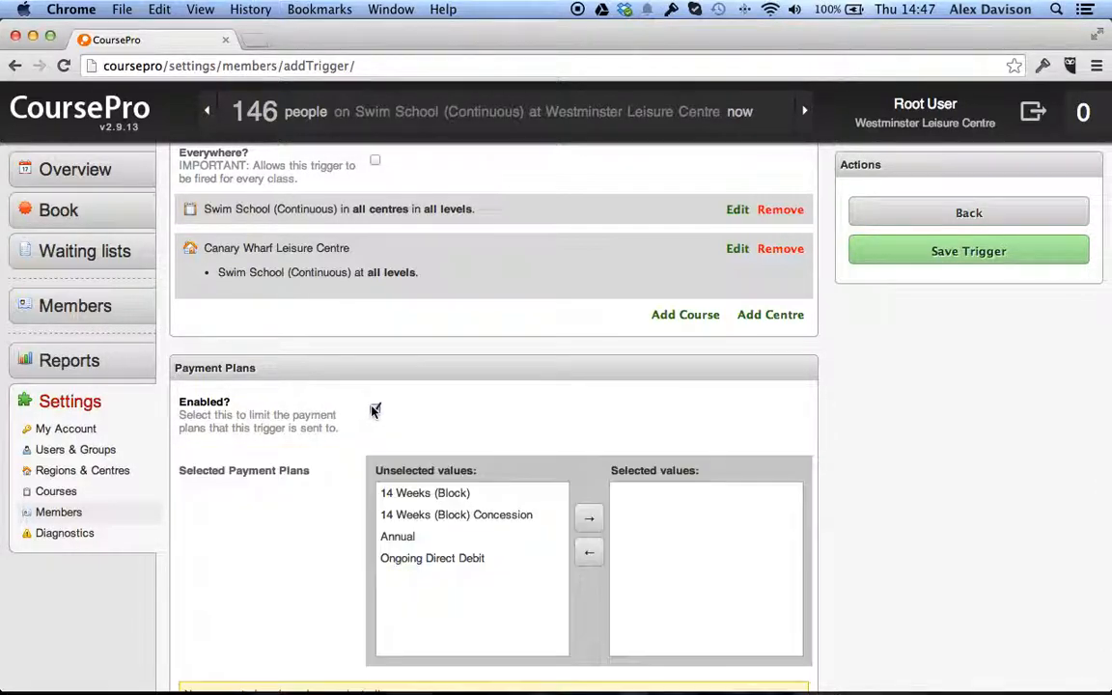
left_click(456, 499)
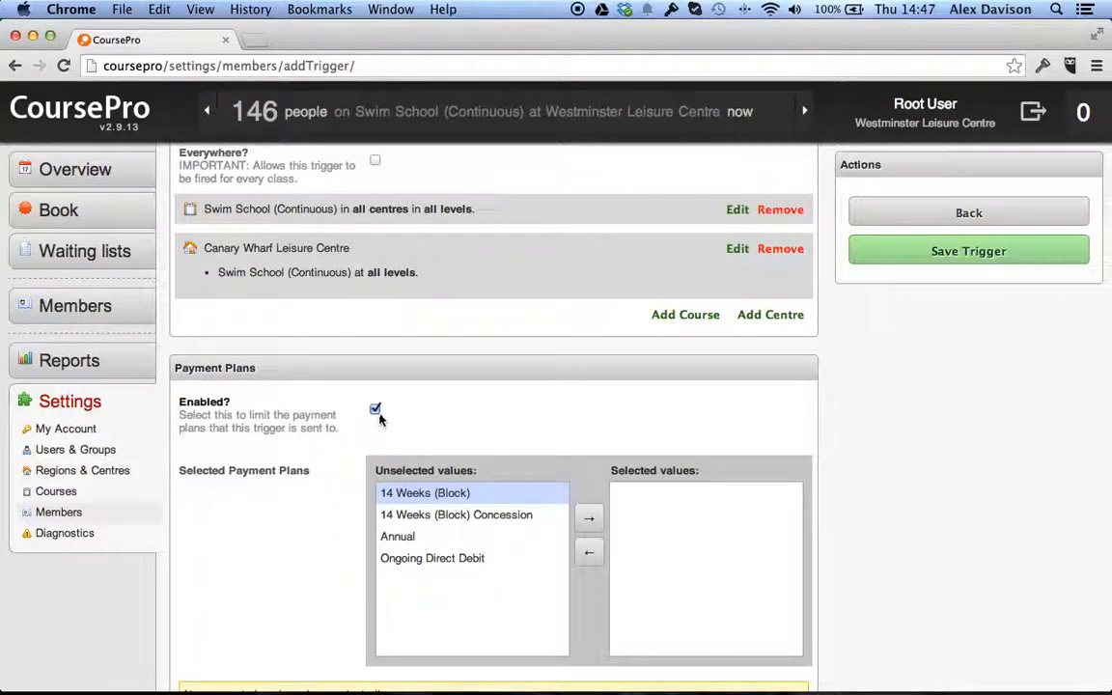
left_click(375, 410)
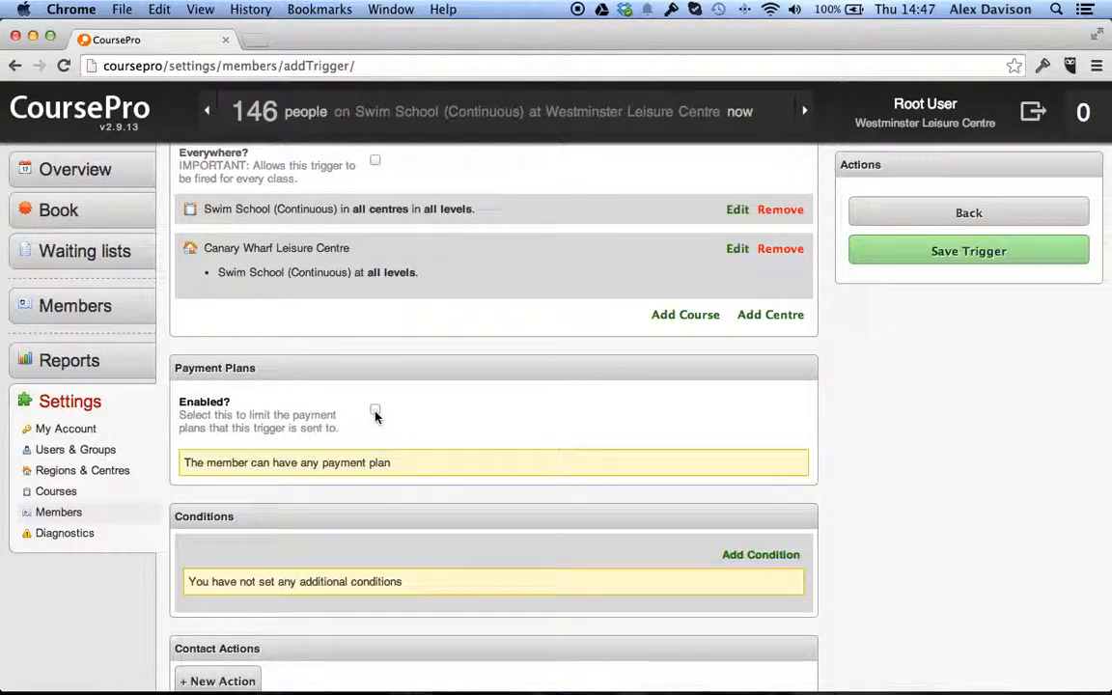
Add a condition to the trigger's ALL group requiring that Class Size is 6
scroll(353, 560, "down", 1)
scroll(353, 560, "down", 2)
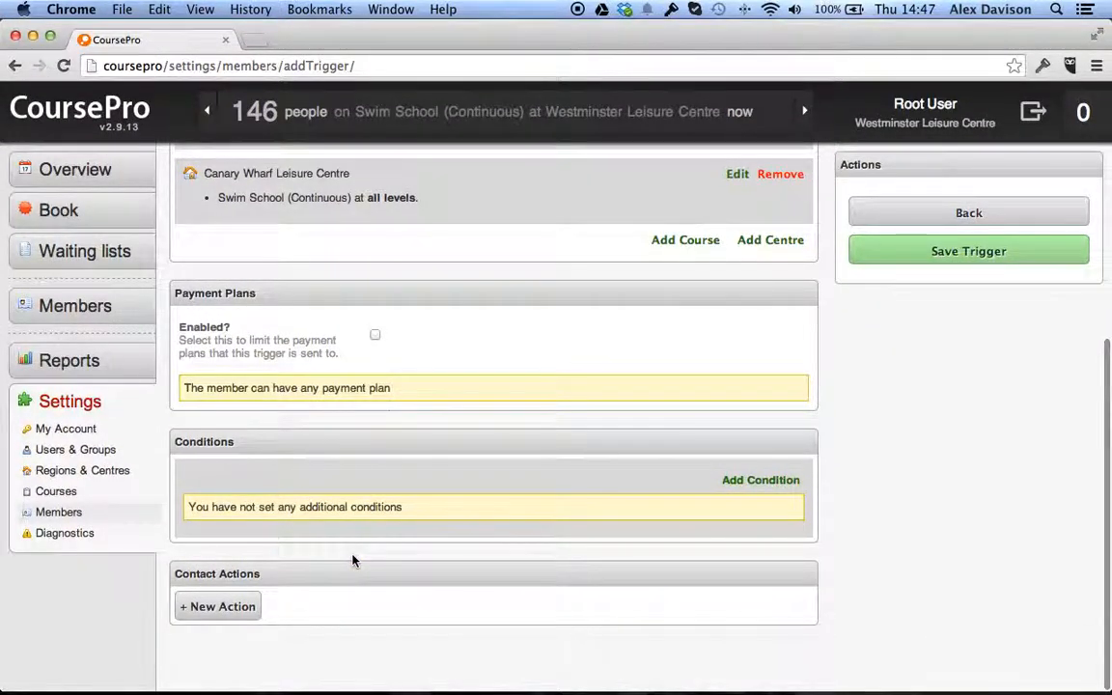
left_click(761, 481)
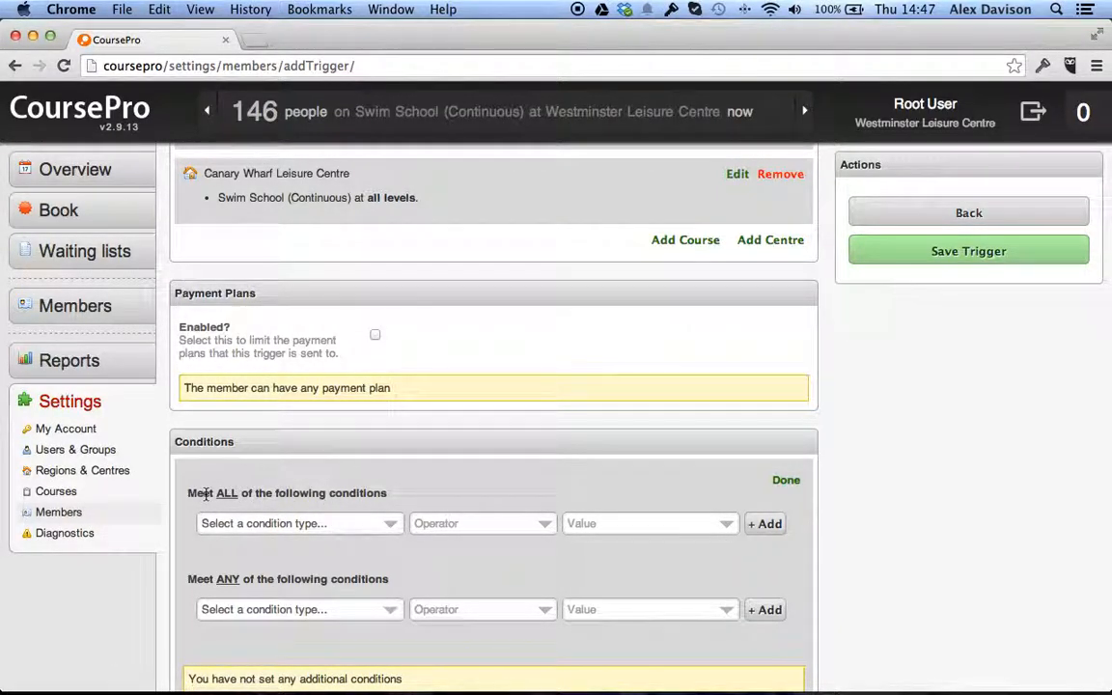
left_click(318, 523)
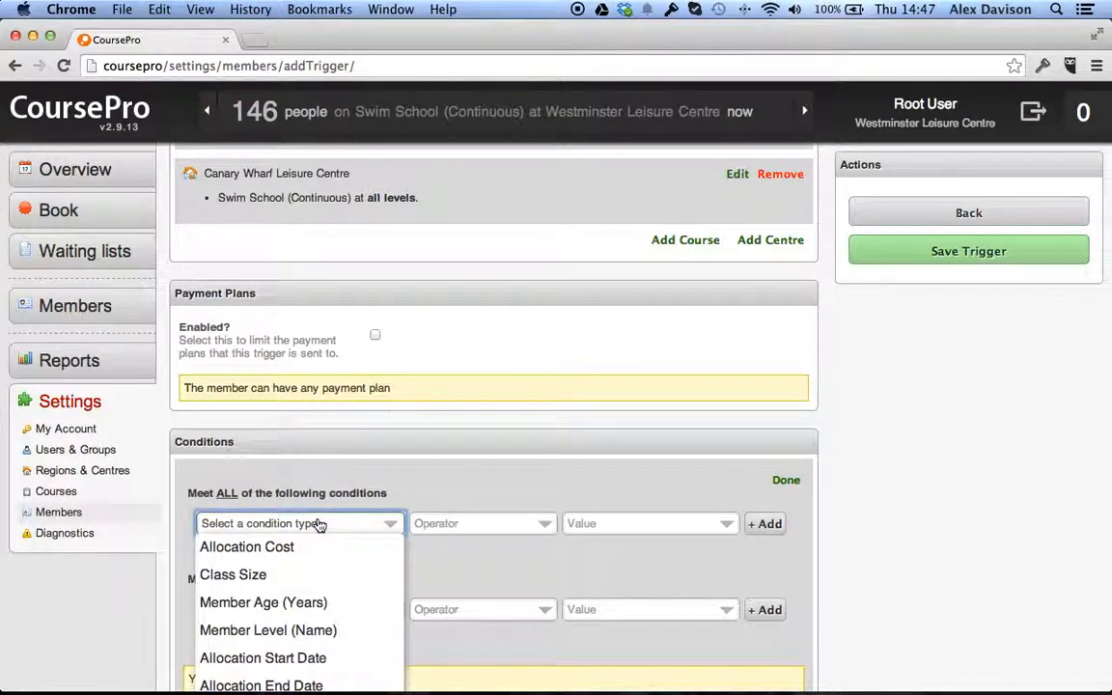
left_click(299, 575)
left_click(603, 525)
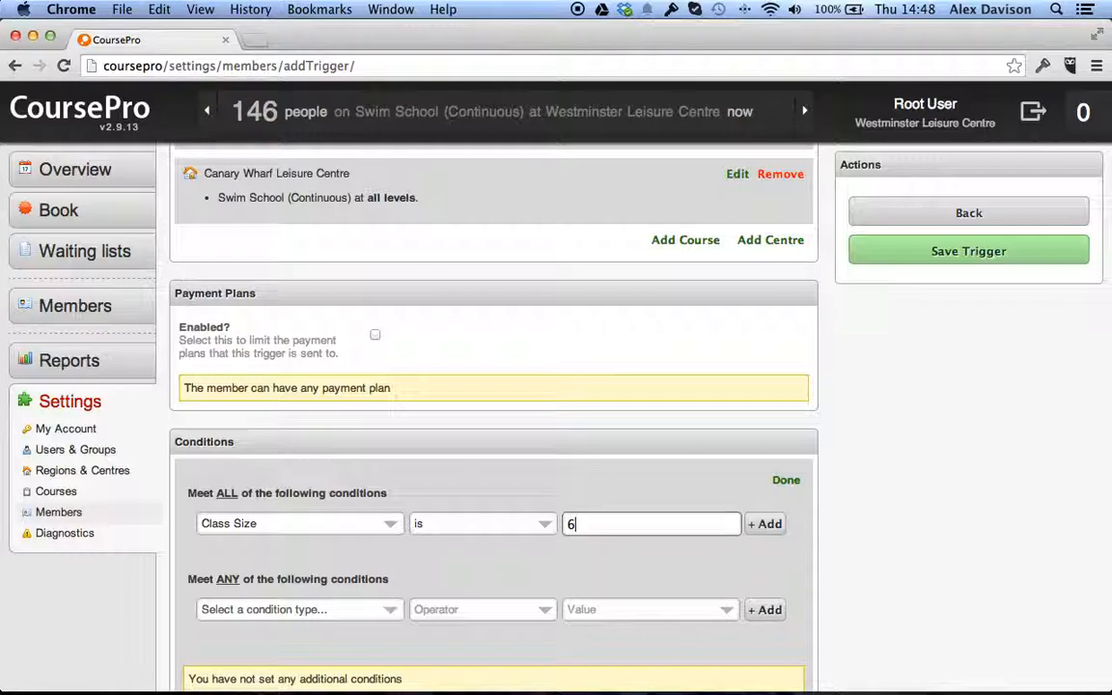
left_click(768, 525)
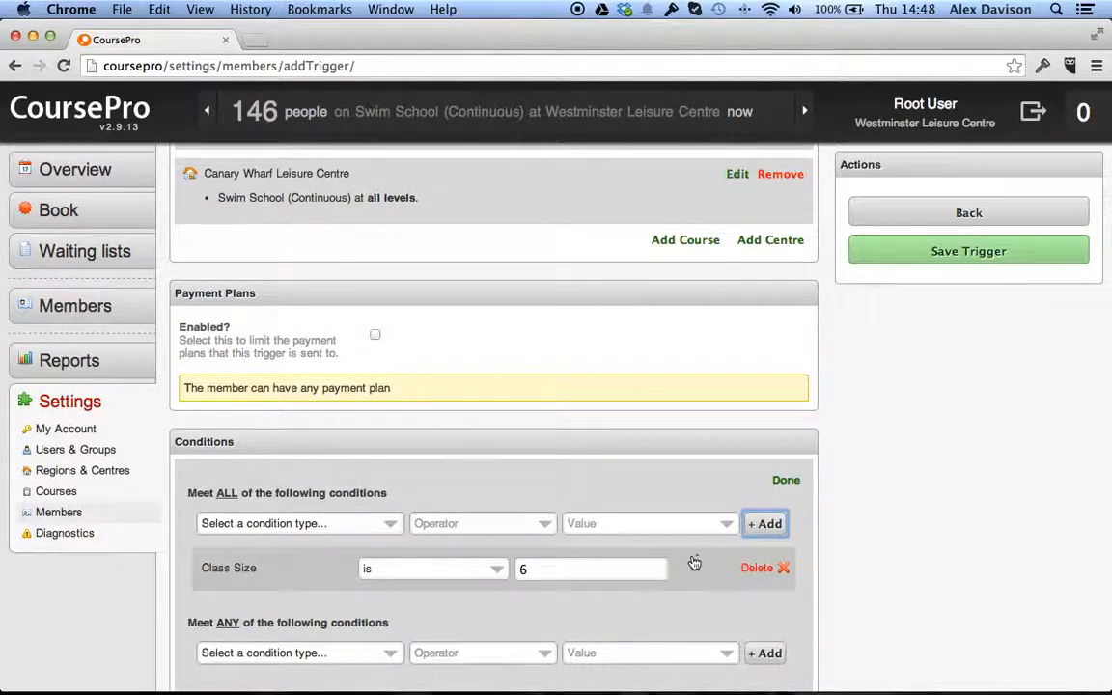
Add a second condition to the ALL group requiring that Member Age (Years) is 5
left_click(356, 523)
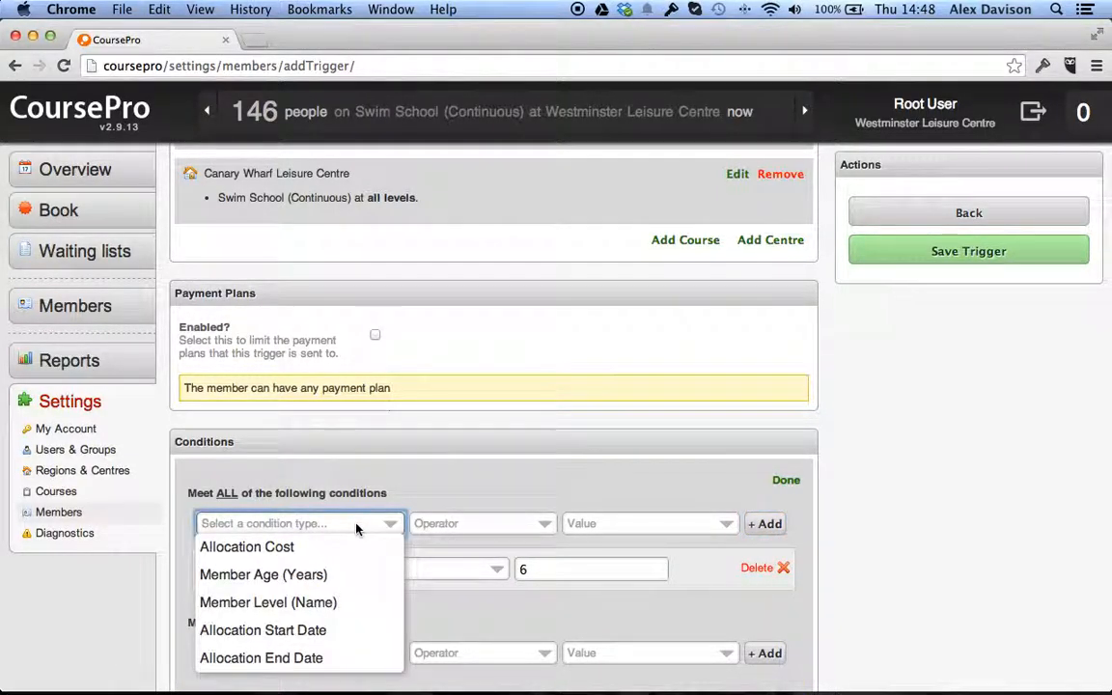
left_click(343, 578)
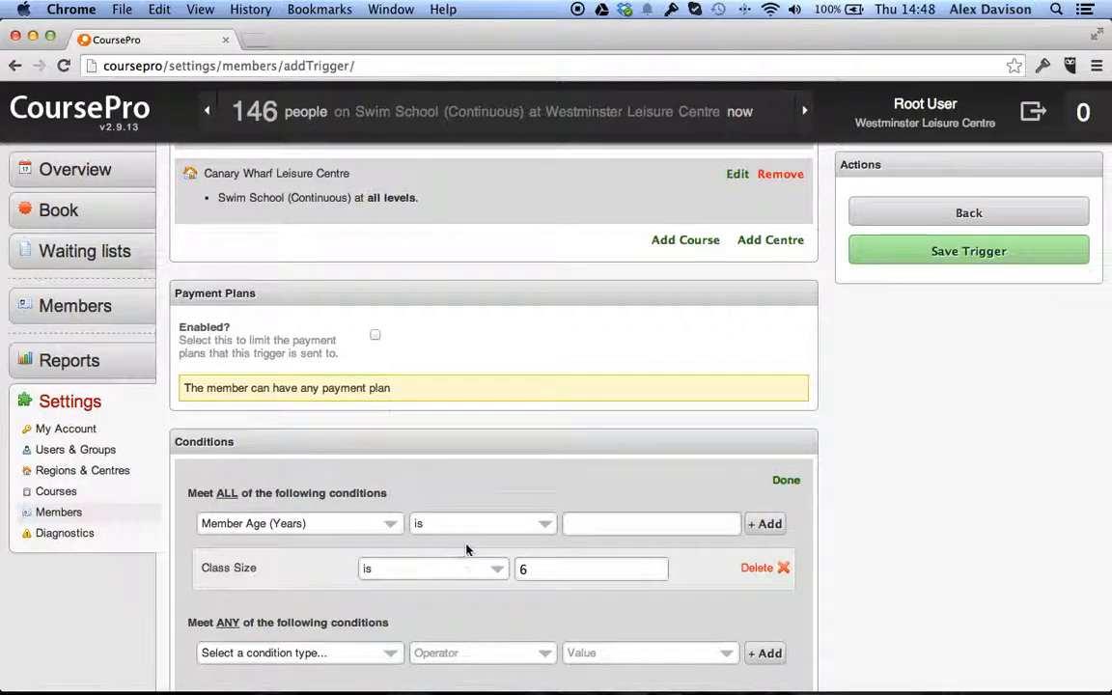
left_click(656, 521)
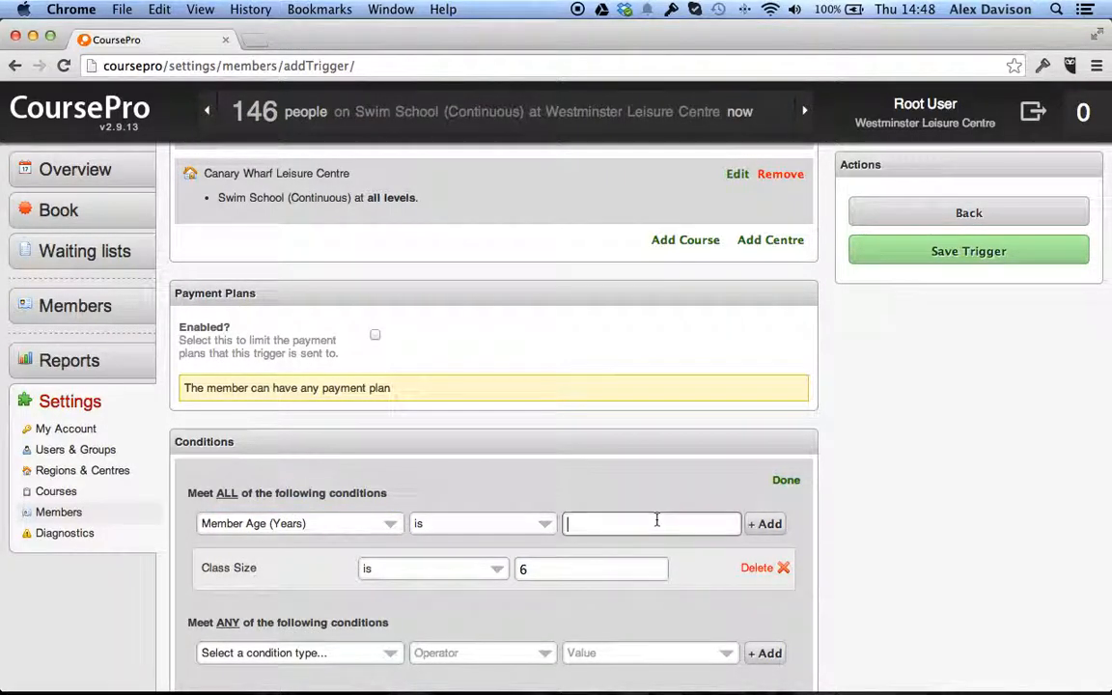
left_click(769, 524)
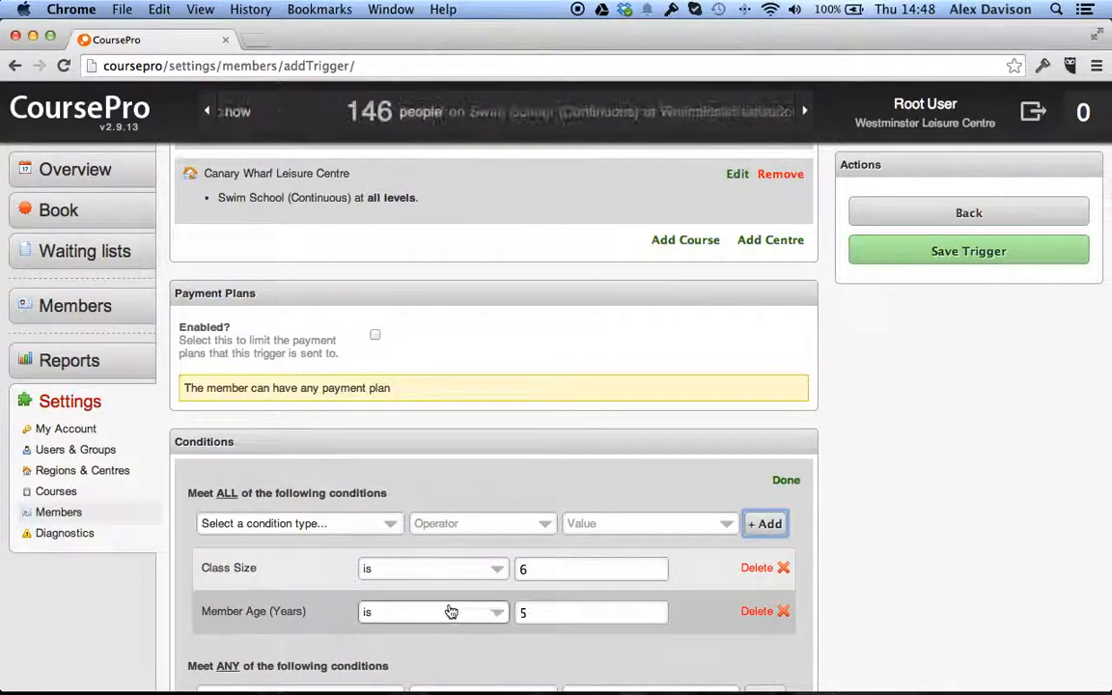
Review the summary of the trigger's conditions and delete the Class Size condition from the ALL group
scroll(324, 571, "down", 1)
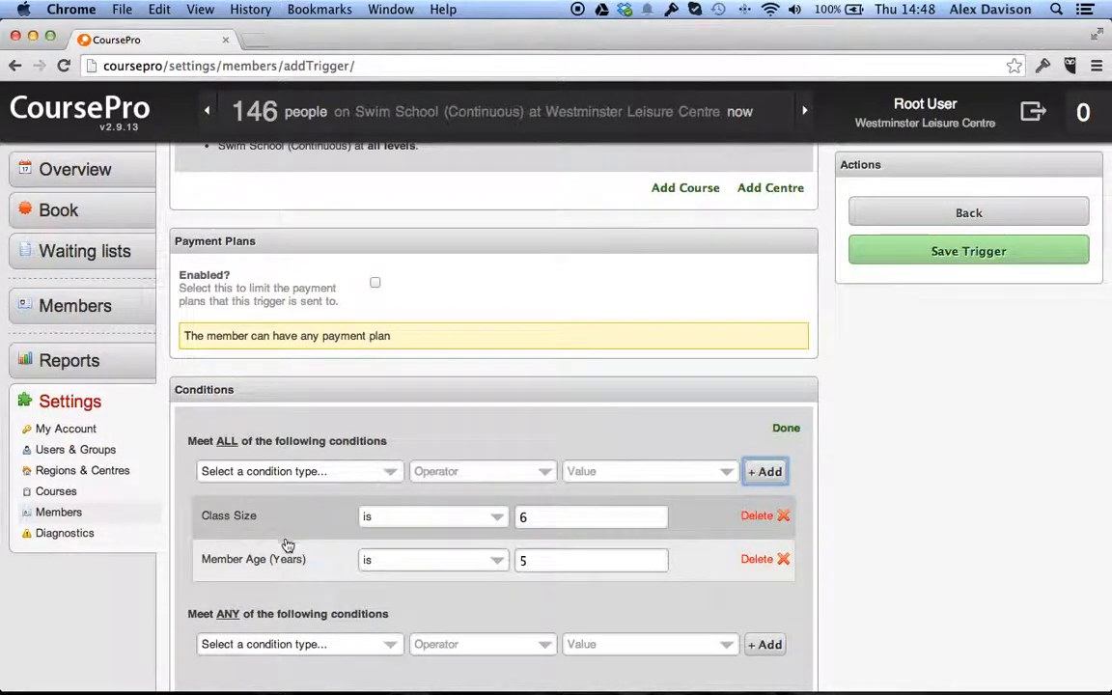
scroll(285, 560, "down", 1)
scroll(285, 560, "down", 5)
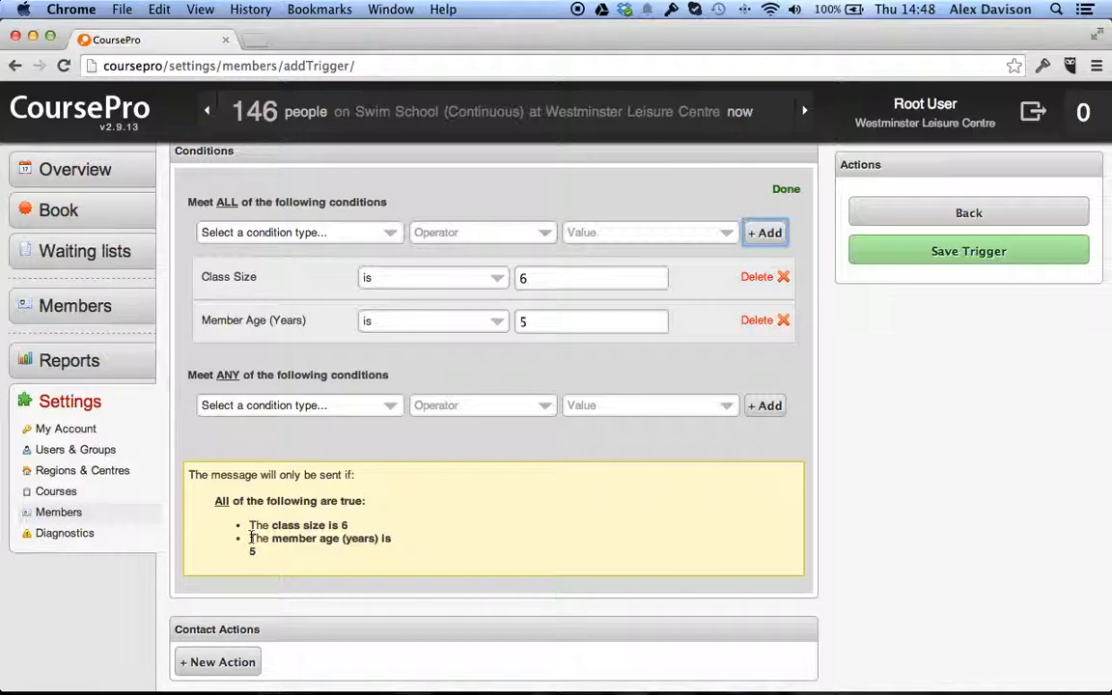
left_click(755, 276)
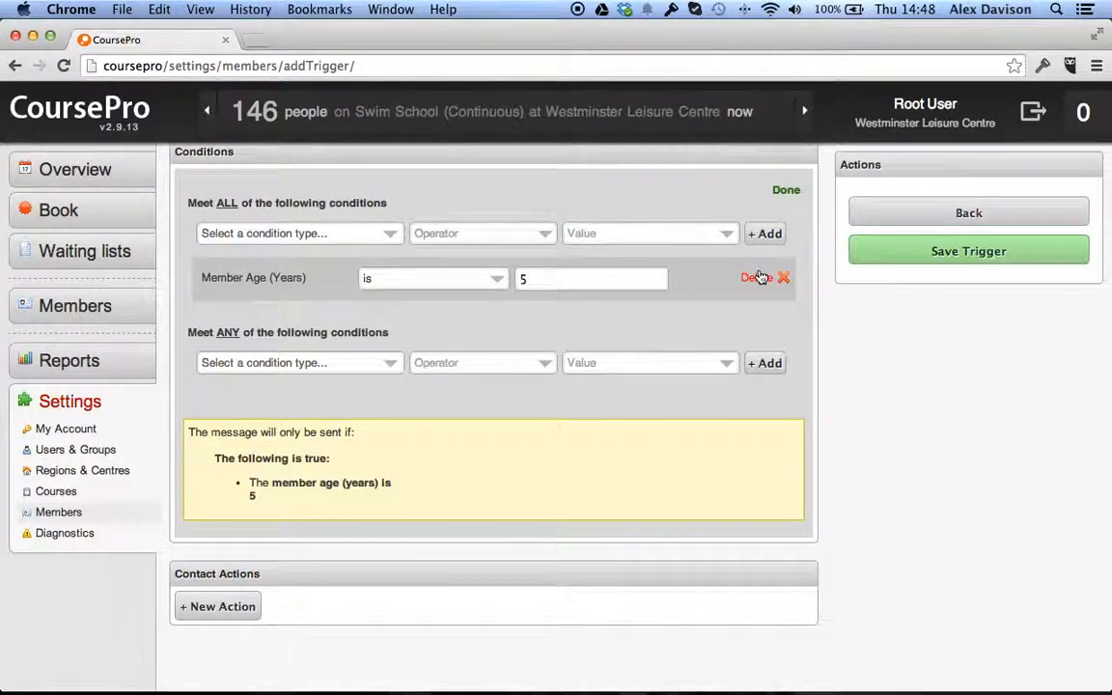
Delete the Member Age (Years) condition from the ALL group and add a condition to the ANY group that Class Size is 6
left_click(758, 278)
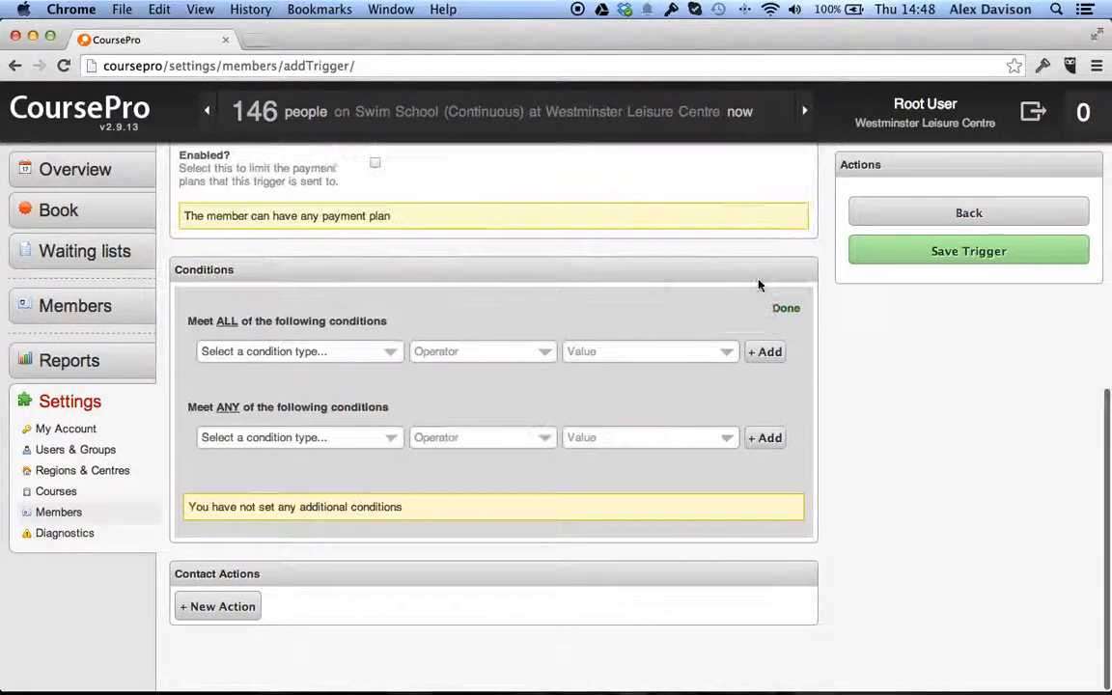
left_click(355, 441)
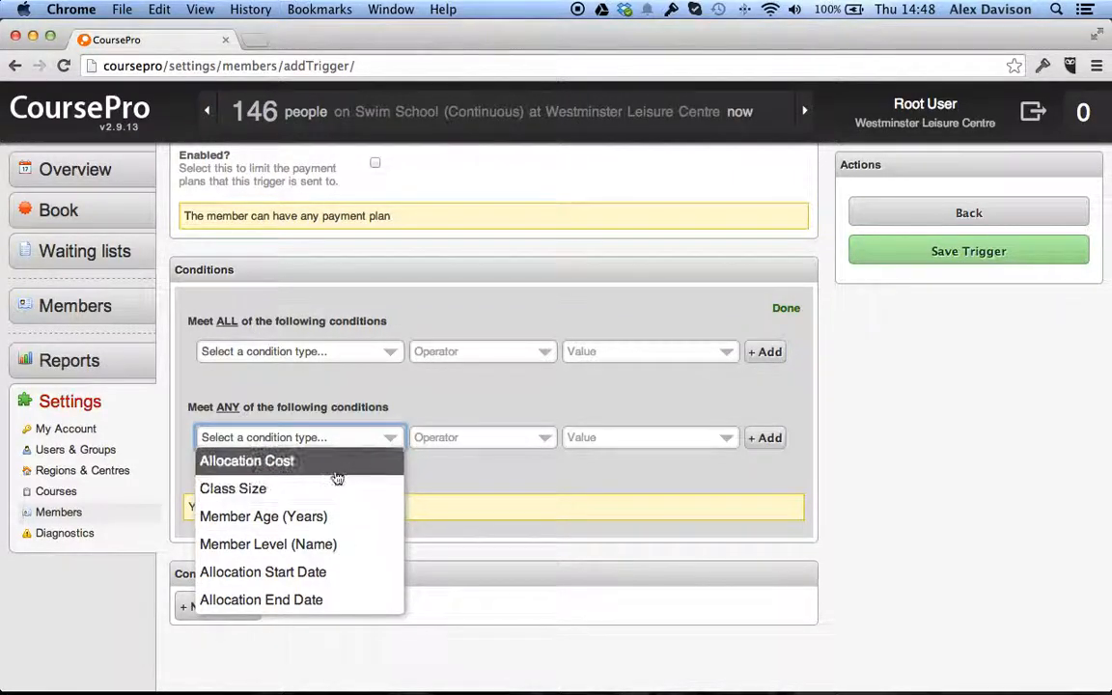
left_click(330, 489)
left_click(638, 435)
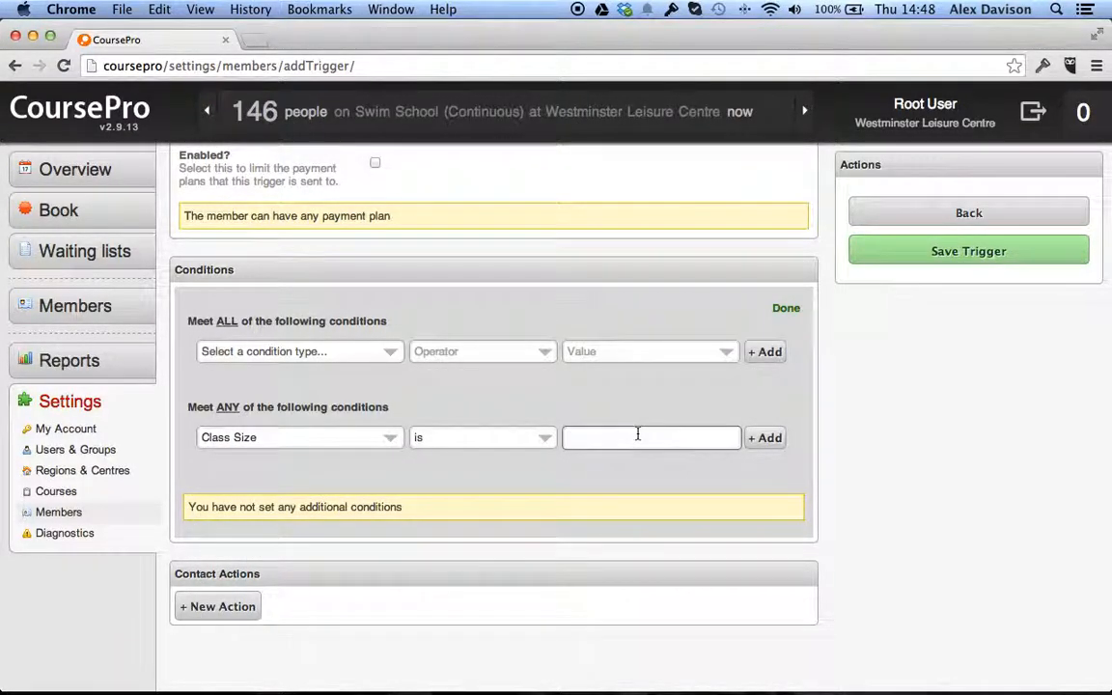
left_click(765, 442)
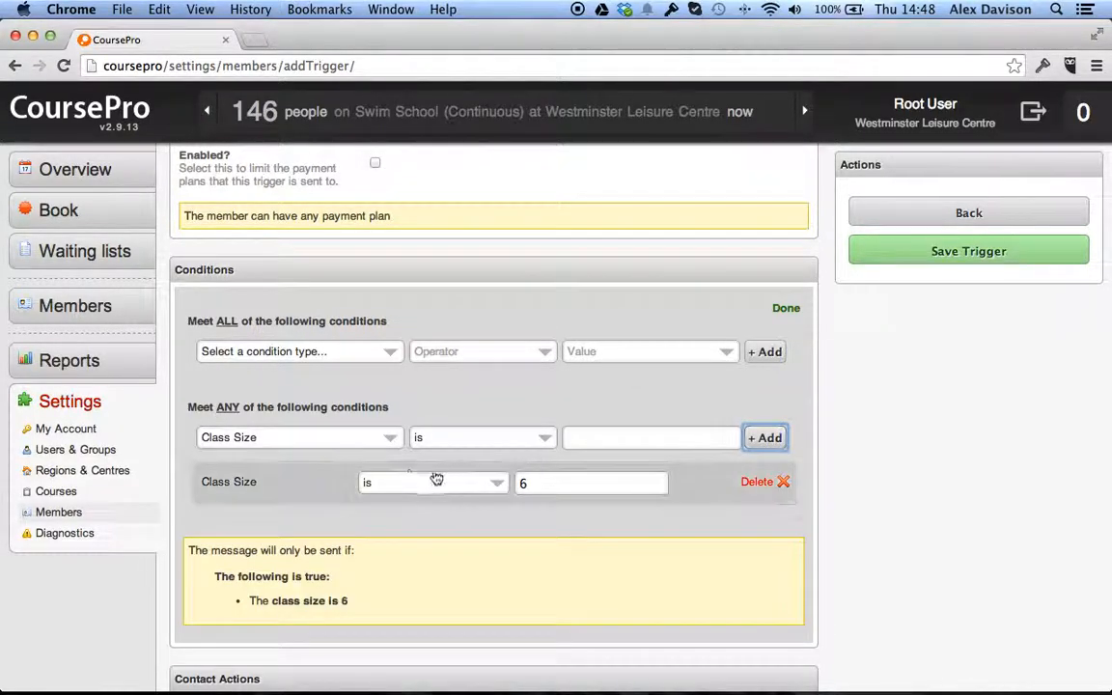
Add a second condition to the ANY group requiring that Class Size is 7
left_click(601, 447)
type("7")
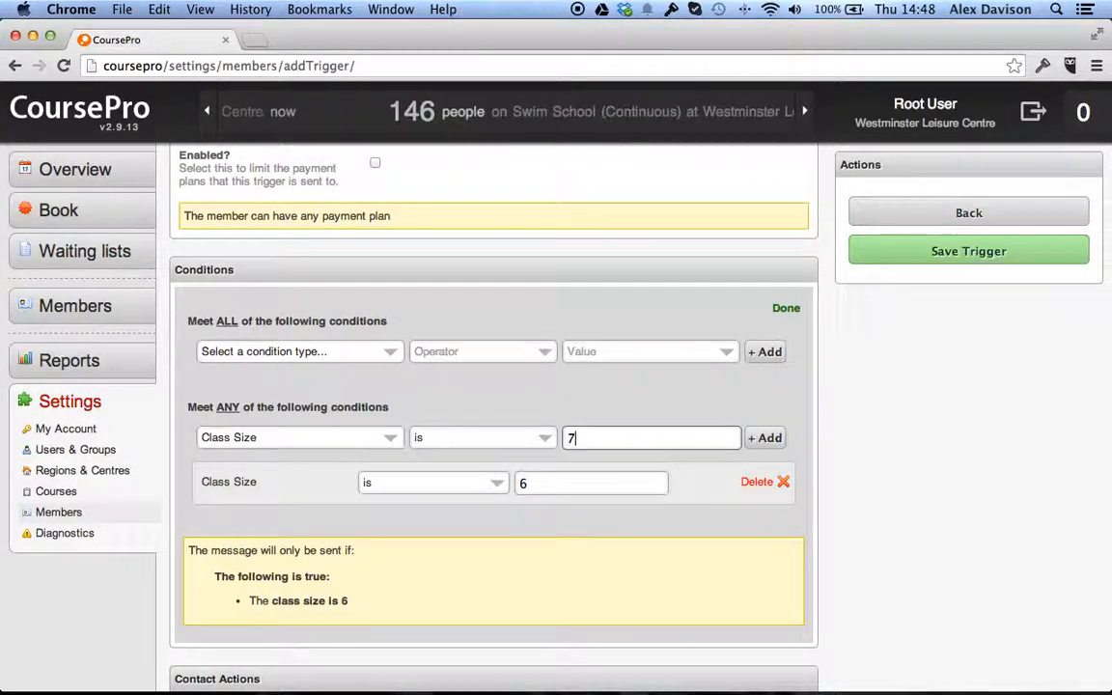
left_click(764, 437)
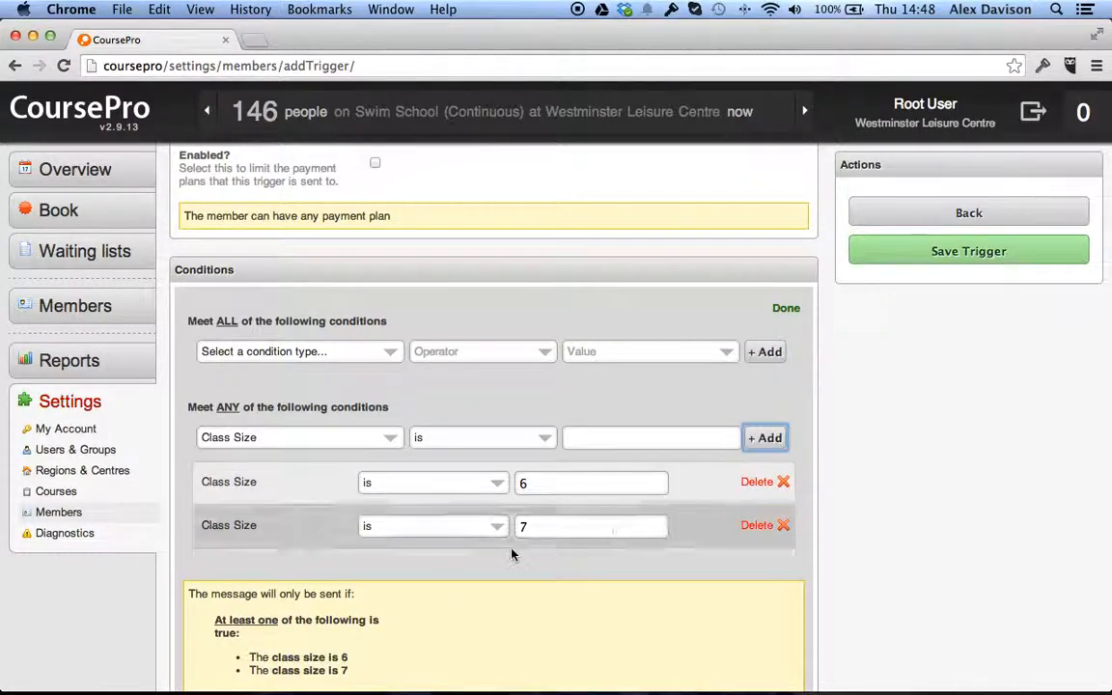
Create a new contact action for the trigger and expand its settings
scroll(510, 554, "down", 2)
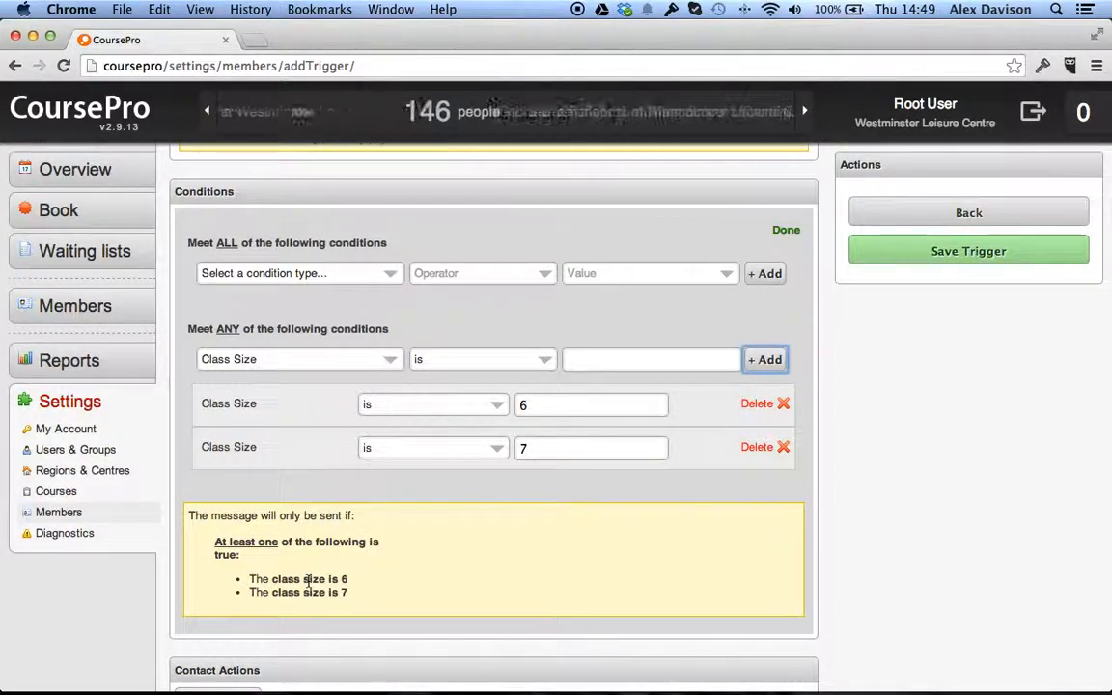
scroll(308, 581, "down", 3)
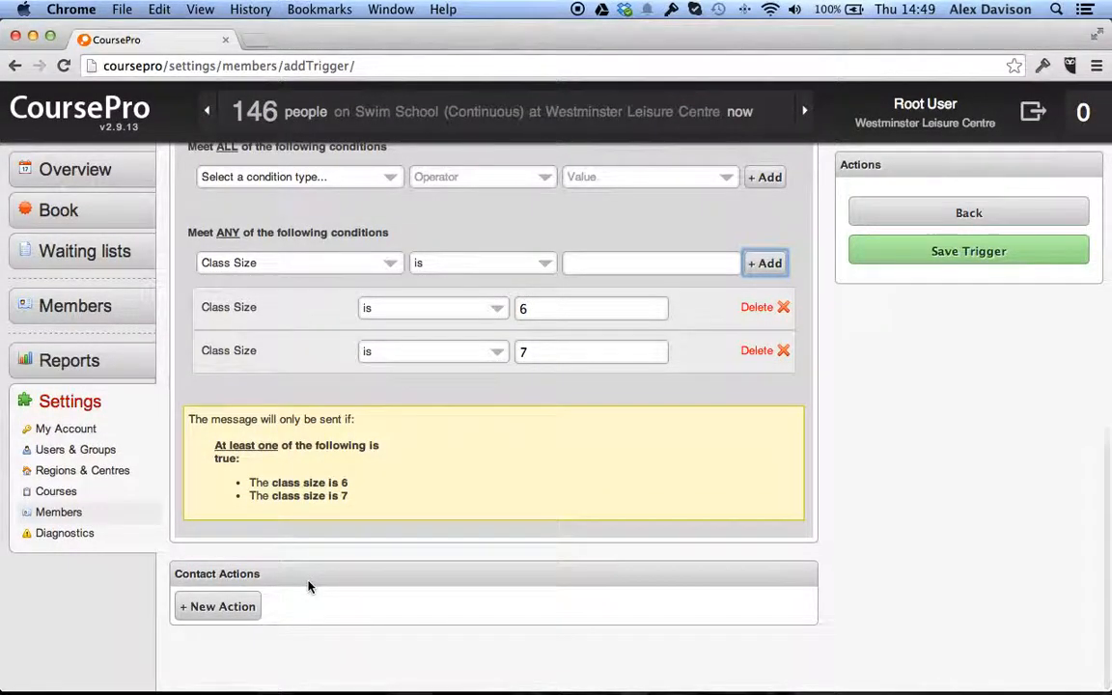
left_click(225, 608)
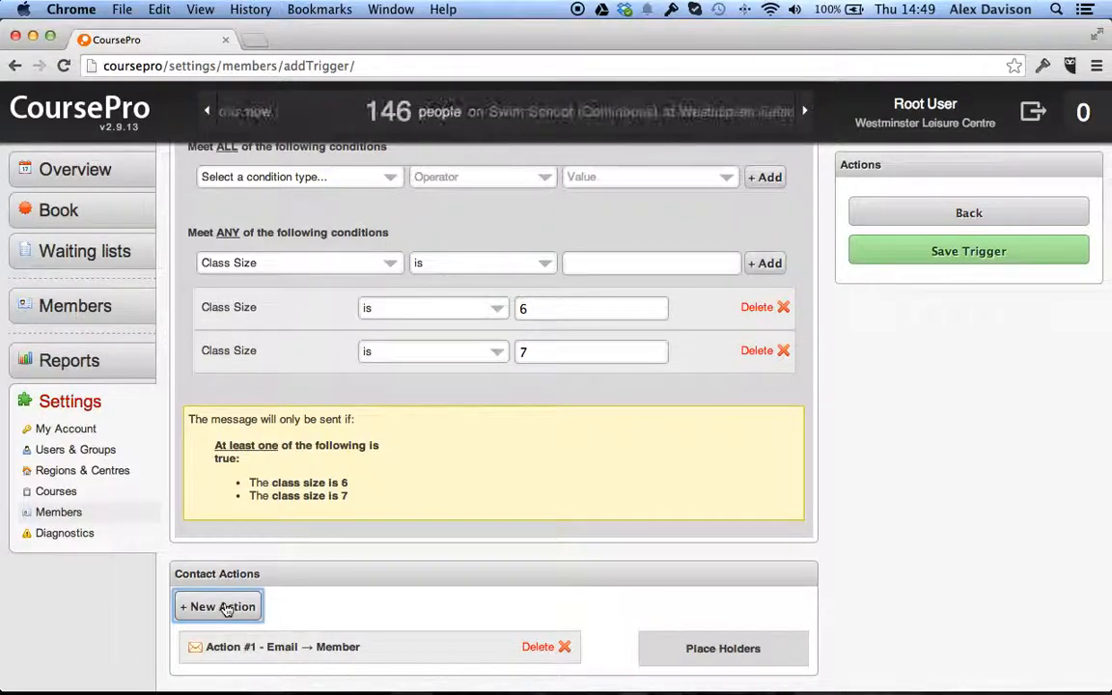
scroll(225, 608, "down", 2)
scroll(225, 560, "down", 1)
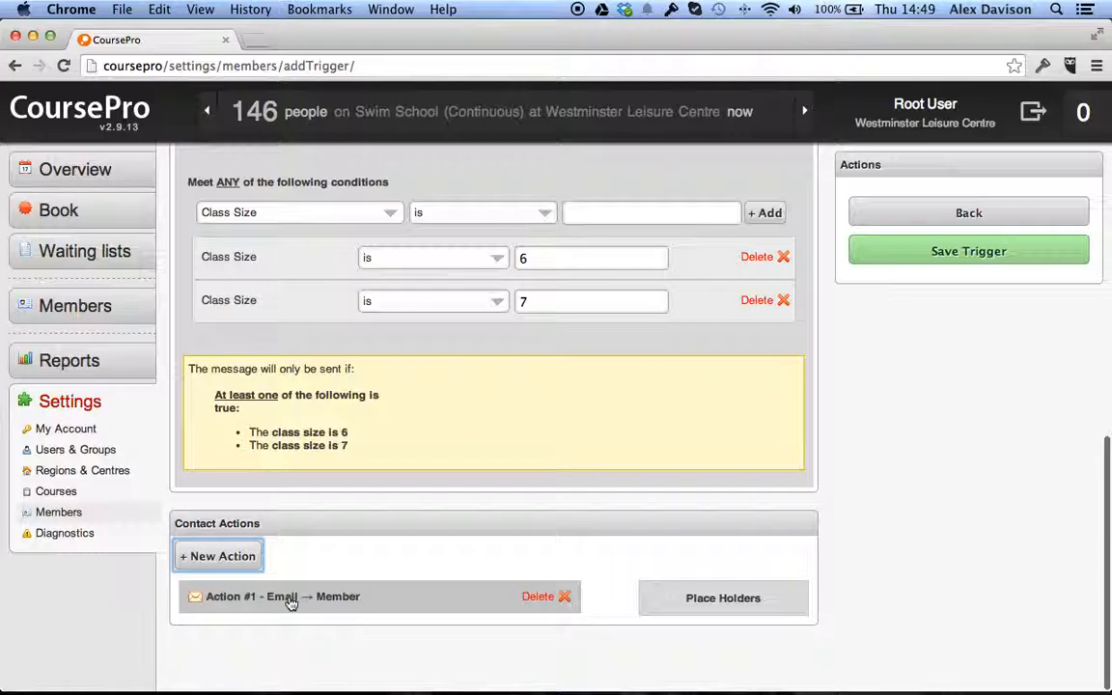
left_click(405, 600)
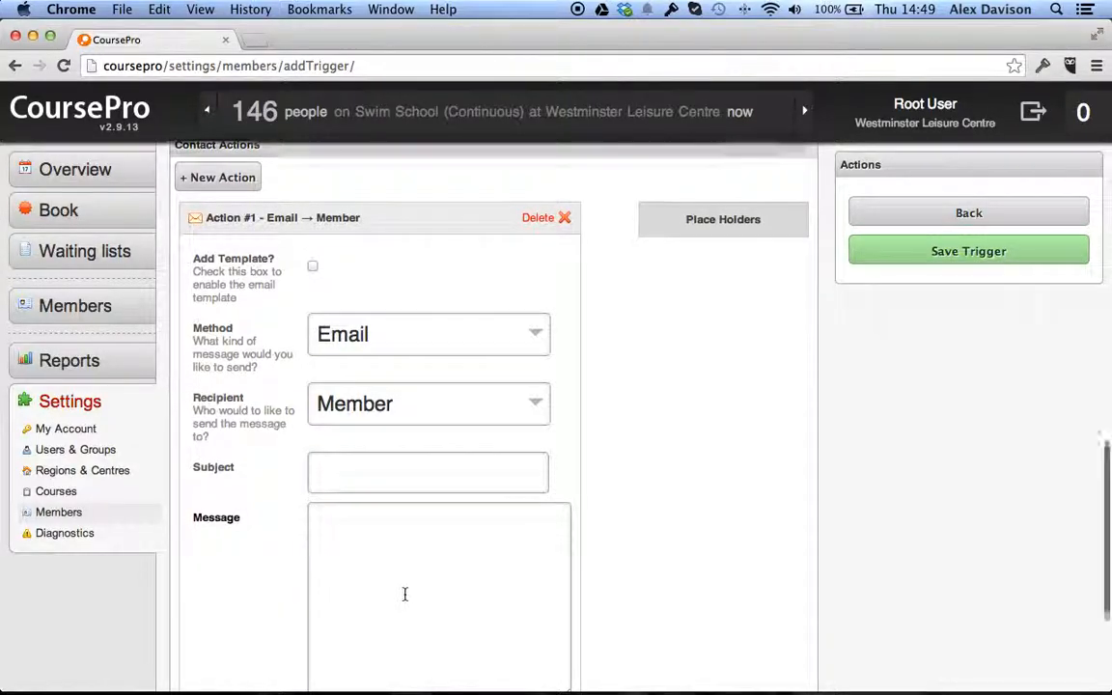
scroll(406, 595, "down", 3)
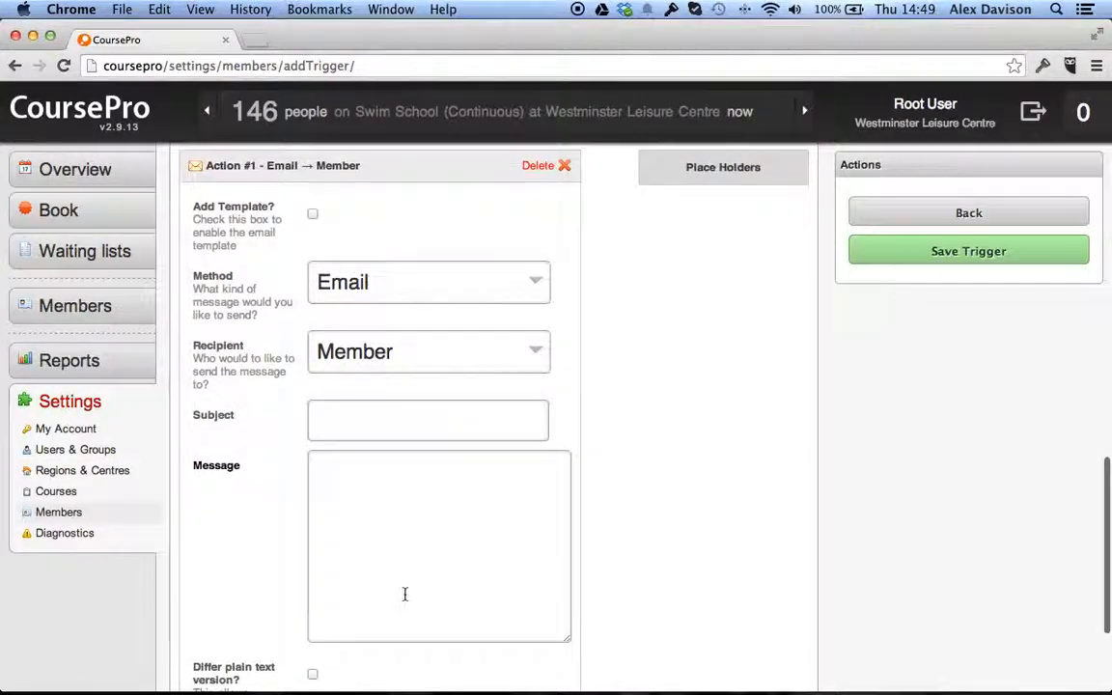
Enable an email template for the contact action and choose Demo Template (Cap2)
left_click(313, 216)
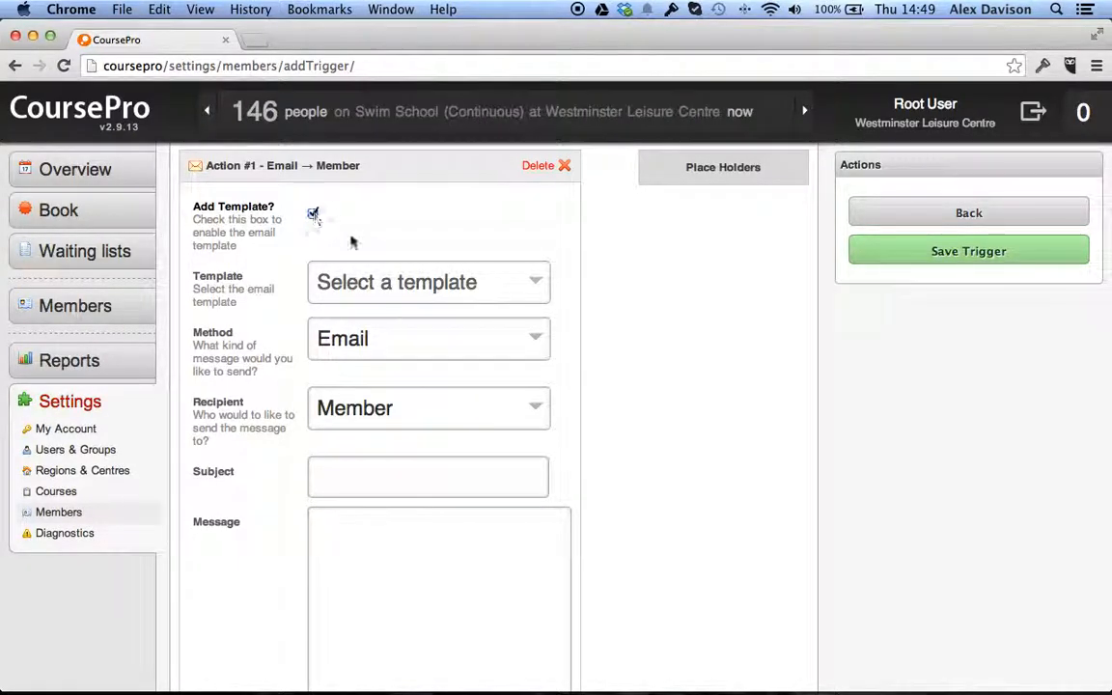
left_click(434, 288)
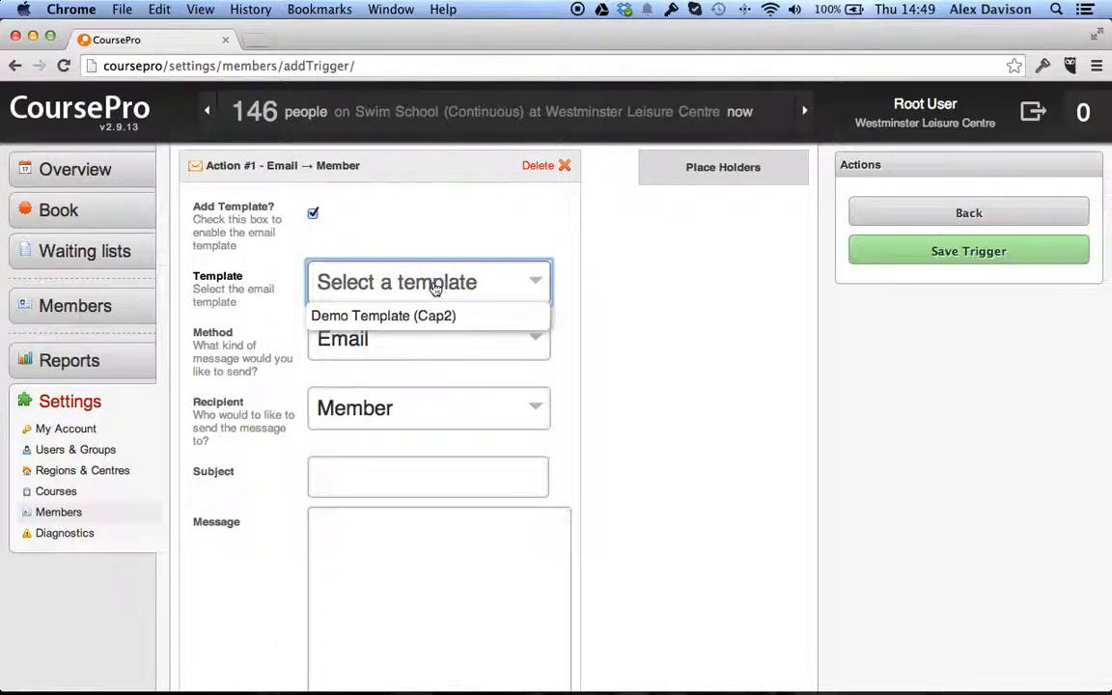
left_click(425, 318)
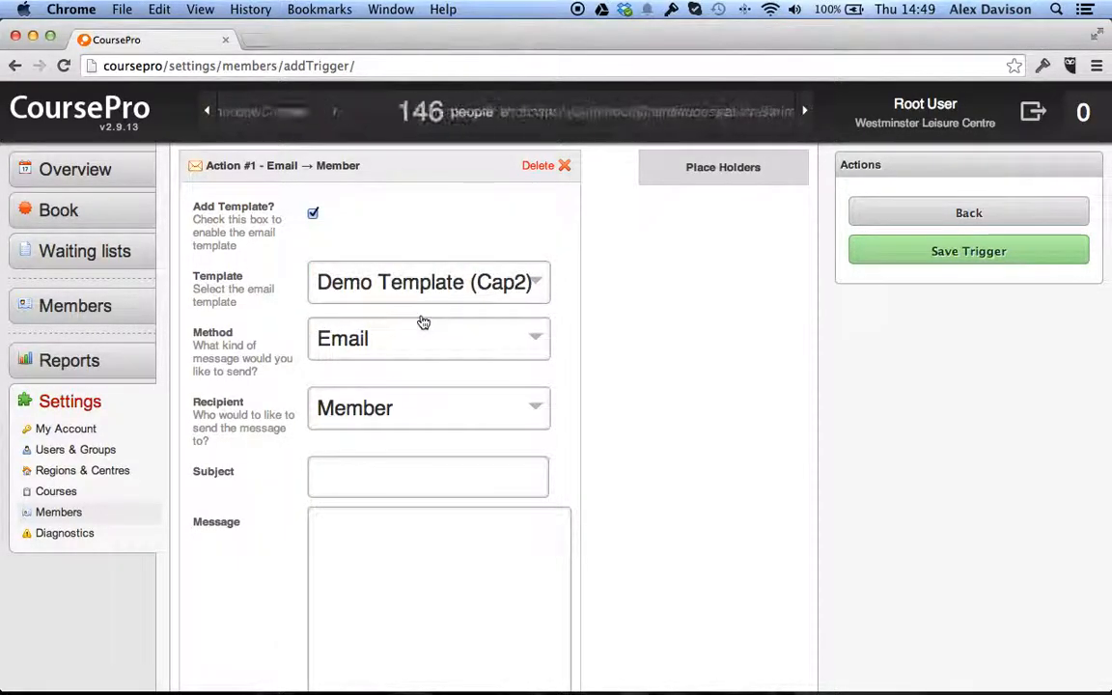
Show the inline HTML preview of the contact action's email and examine the template layout
scroll(232, 450, "down", 5)
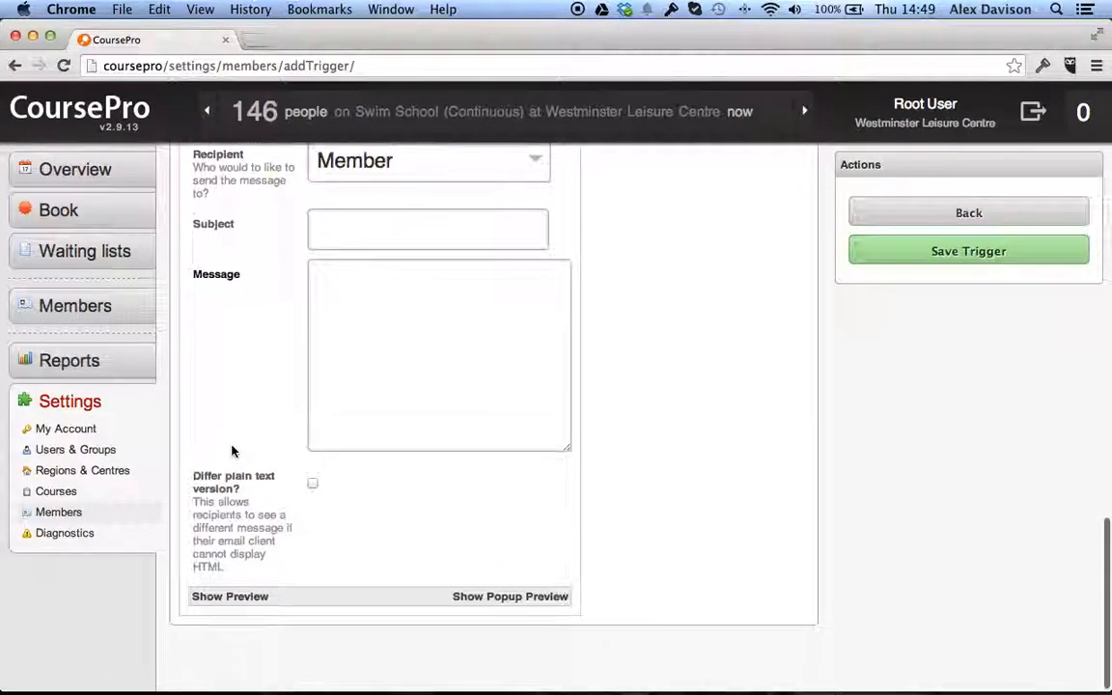
left_click(240, 597)
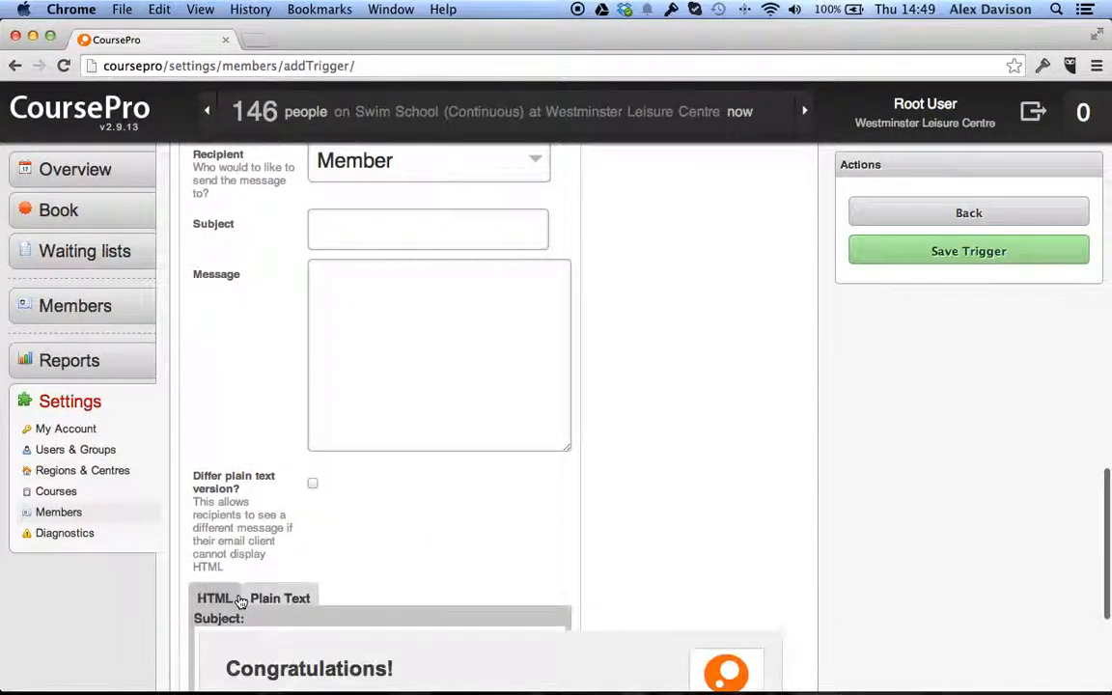
scroll(241, 602, "down", 3)
scroll(678, 523, "up", 2)
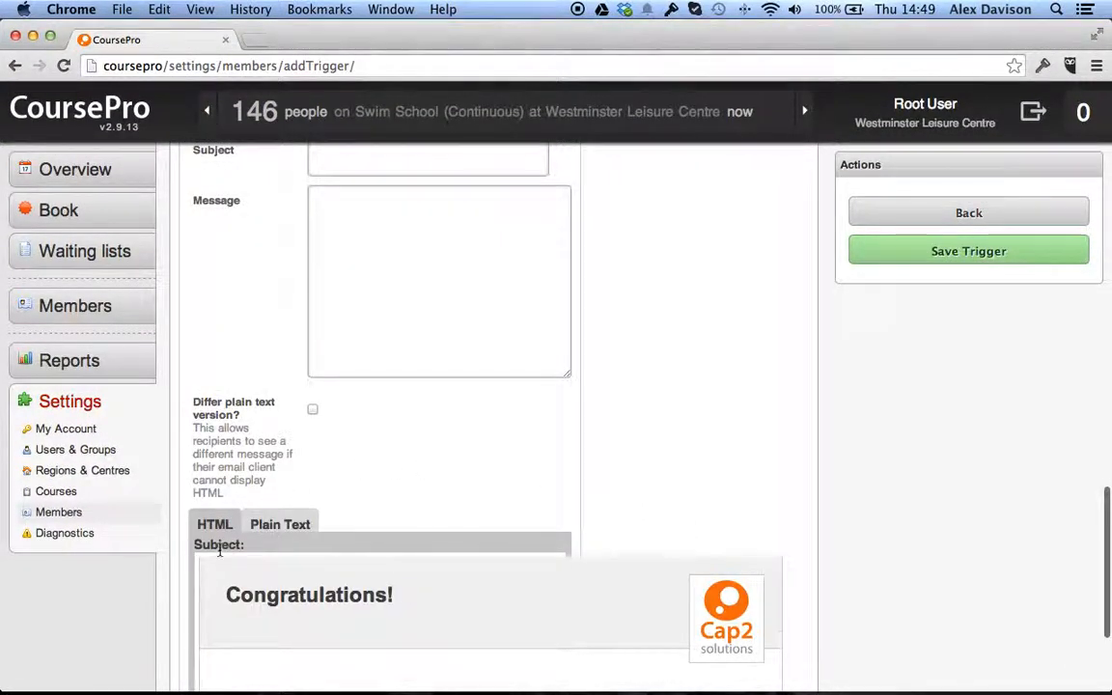
scroll(677, 524, "down", 3)
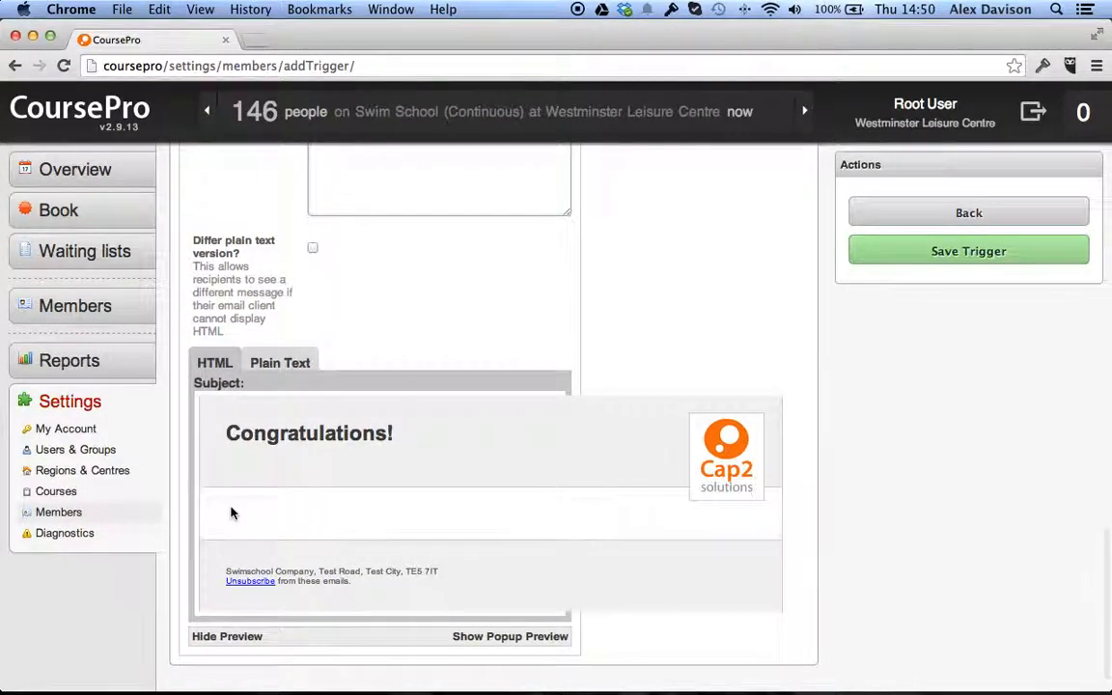
Keep Email as the contact action's method and set its recipient to Teacher
scroll(566, 529, "up", 7)
scroll(566, 529, "up", 3)
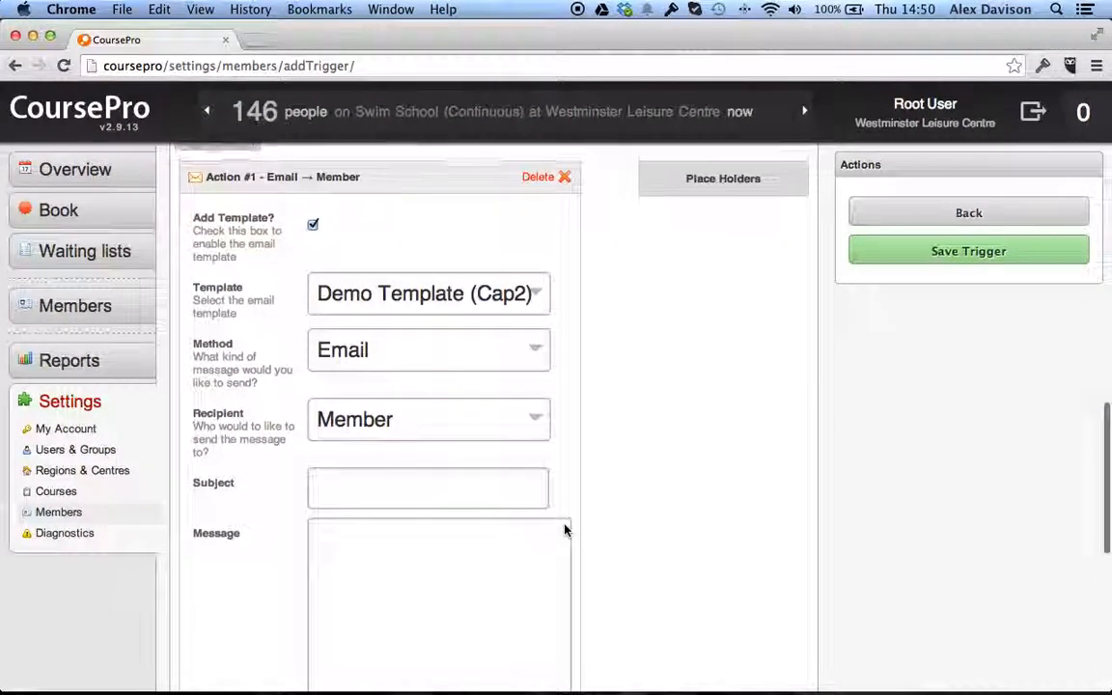
left_click(423, 355)
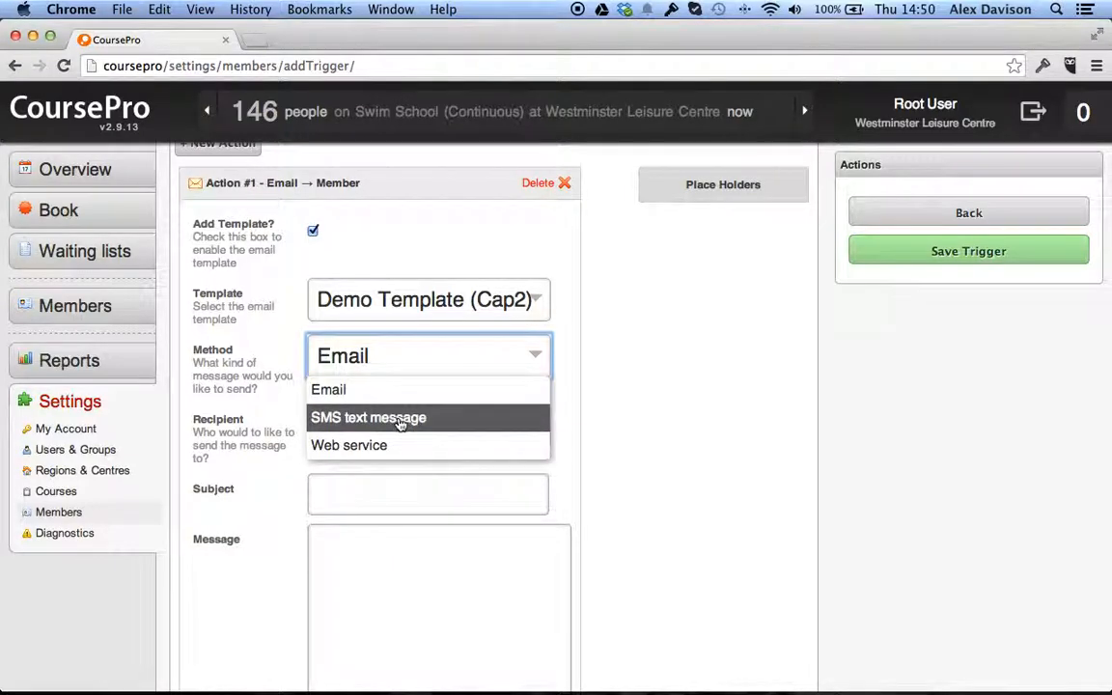
left_click(415, 397)
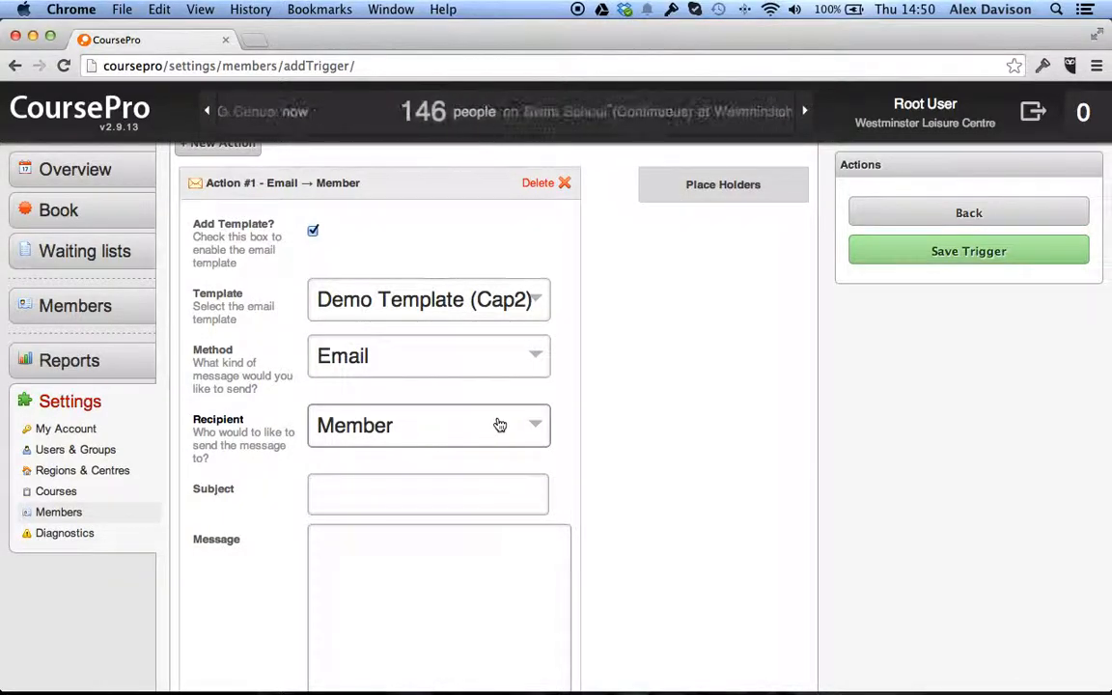
left_click(404, 430)
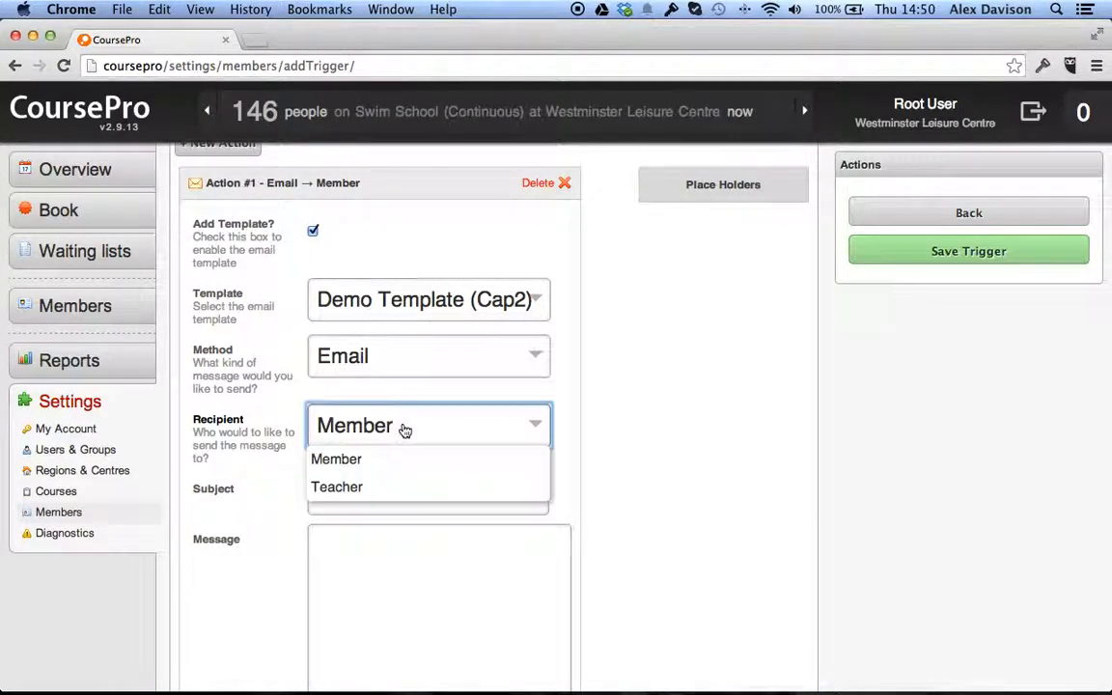
left_click(375, 490)
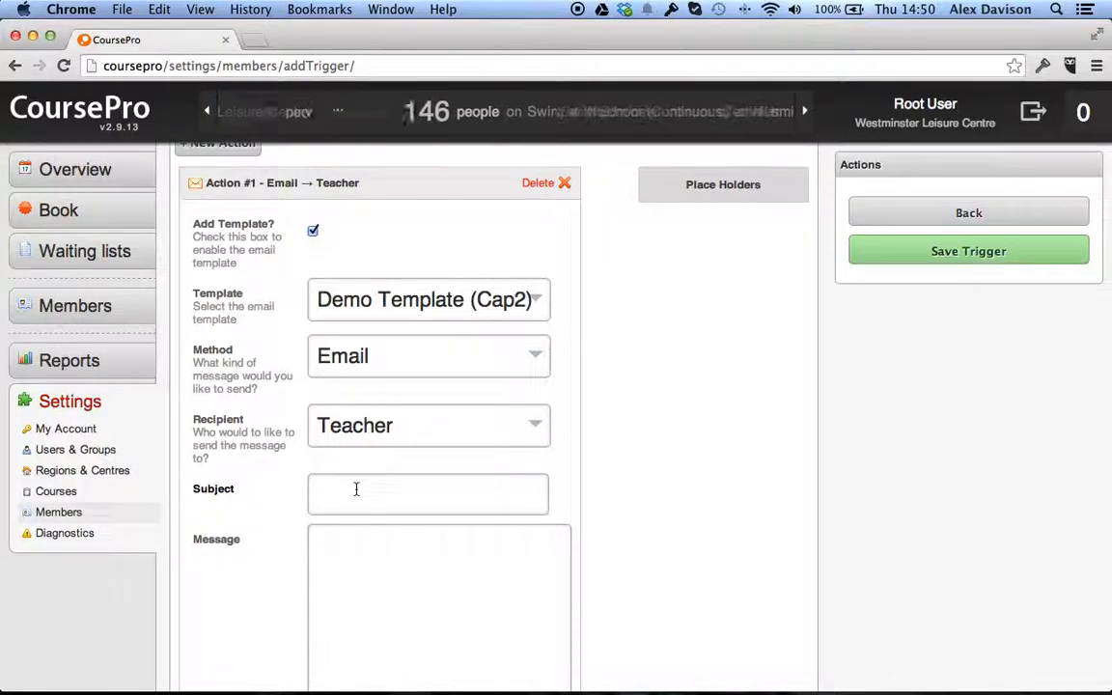
Enter "Email" as the subject of the contact action's message
left_click(355, 490)
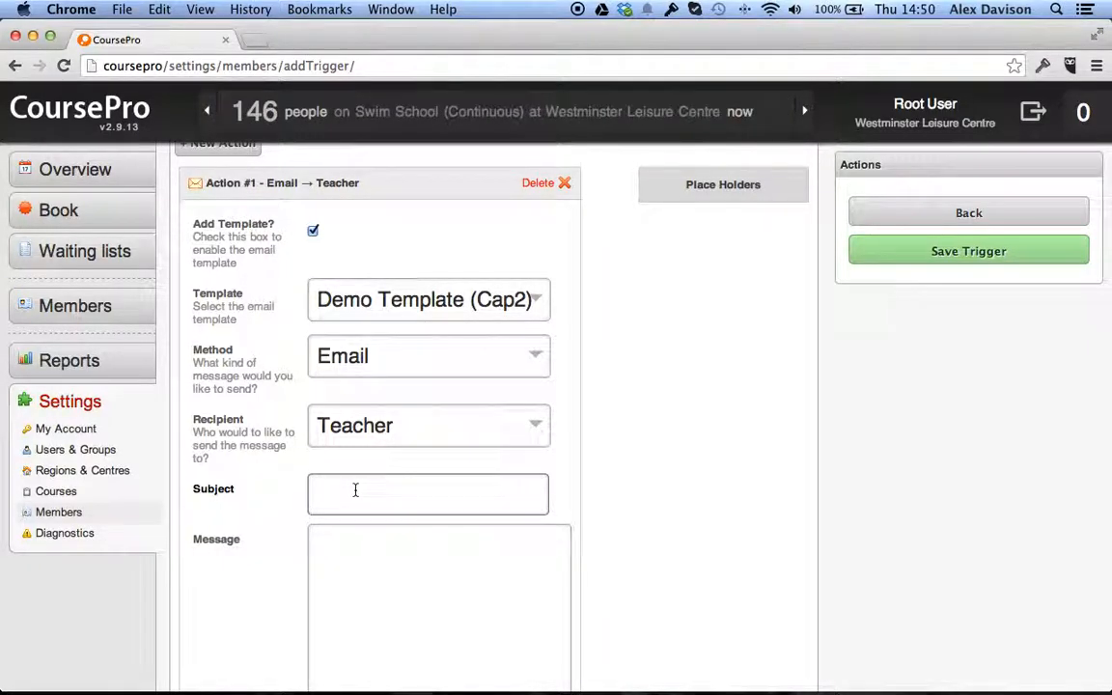
type("Email")
scroll(360, 623, "down", 3)
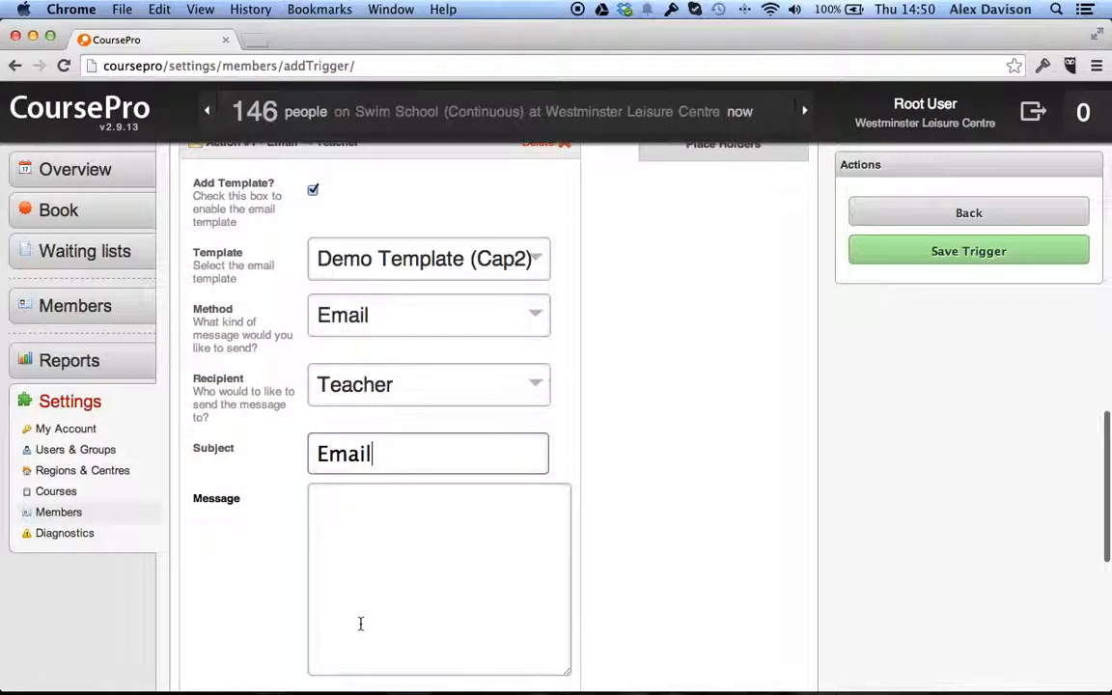
Insert the Member FirstName placeholder into the body of the contact action's message
left_click(408, 490)
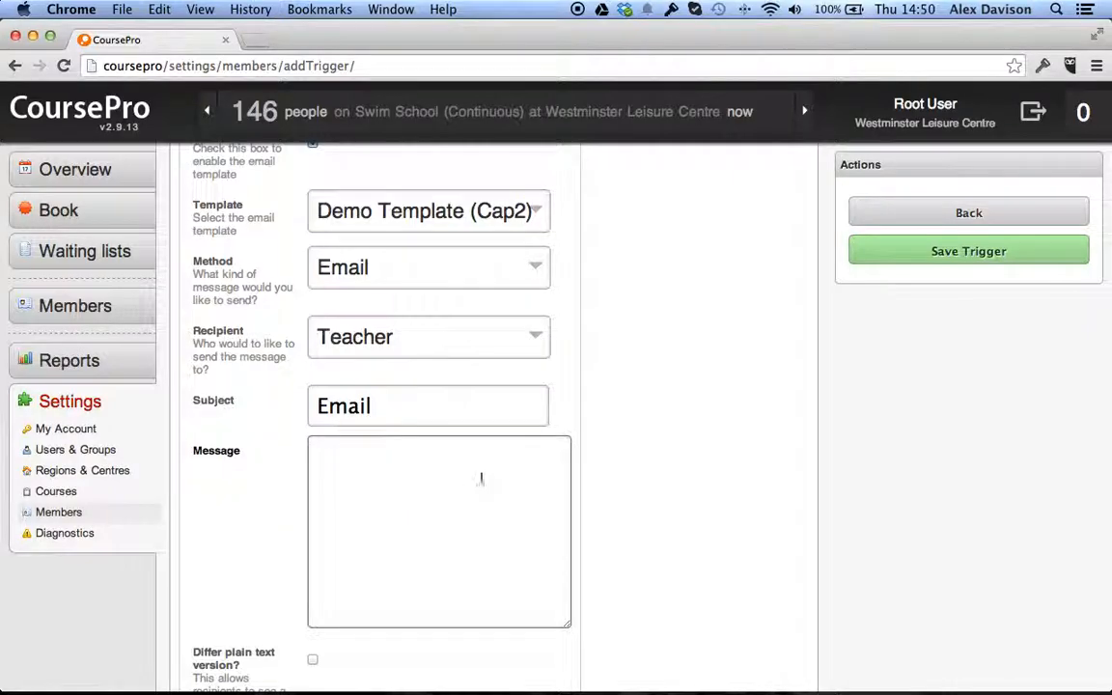
scroll(635, 458, "up", 2)
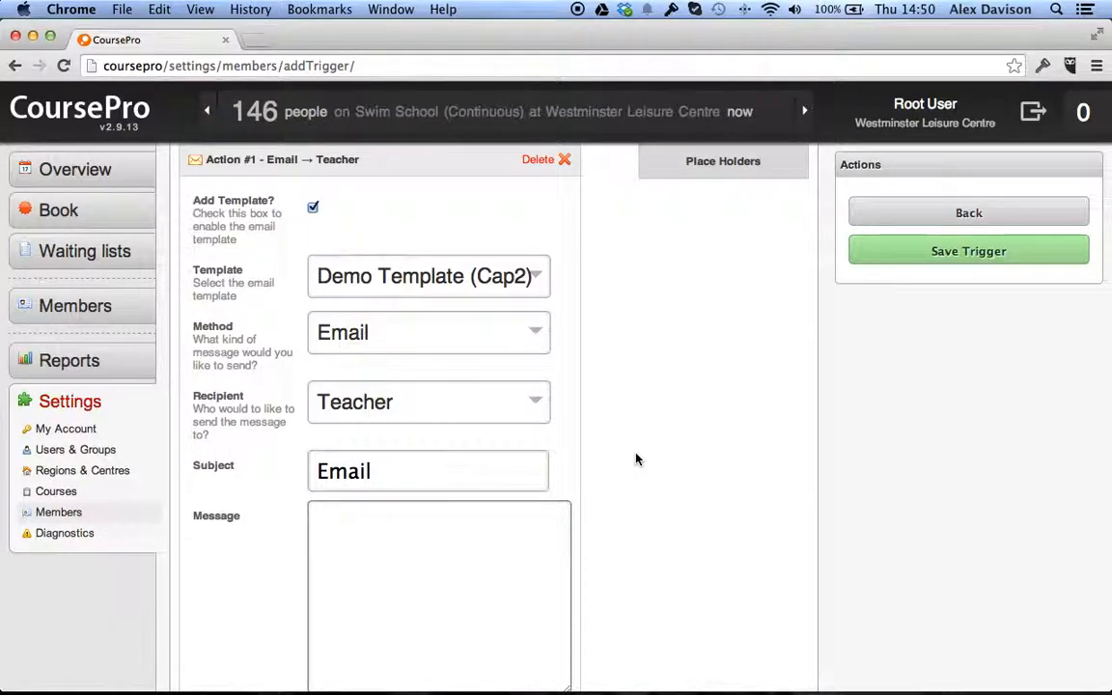
left_click(713, 168)
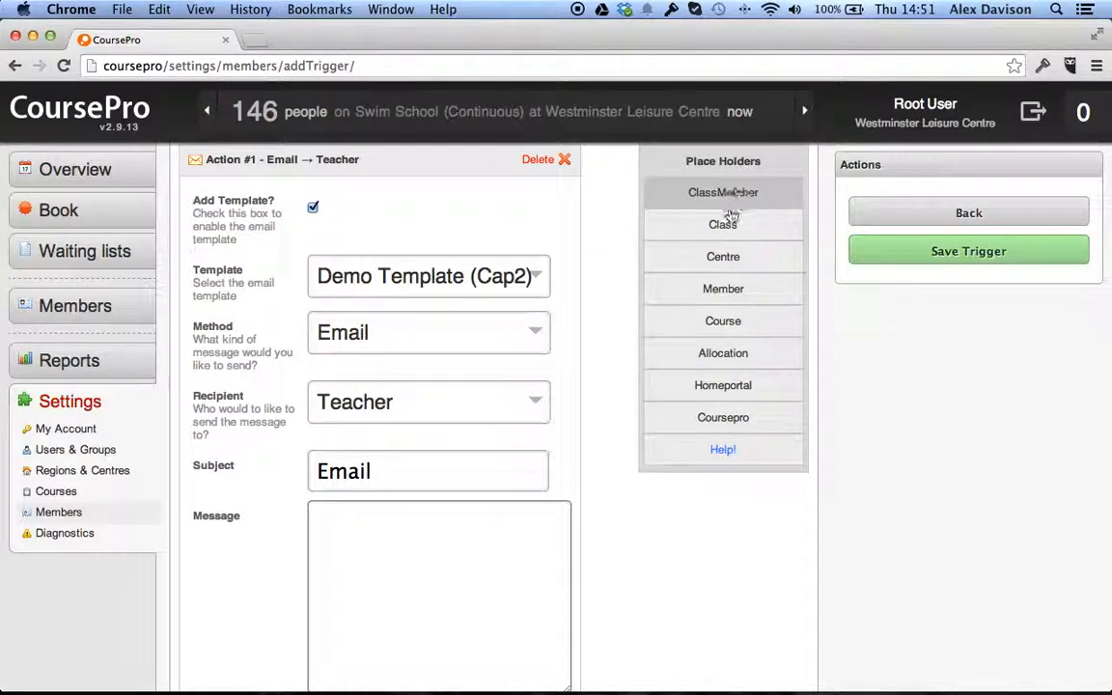
left_click(711, 292)
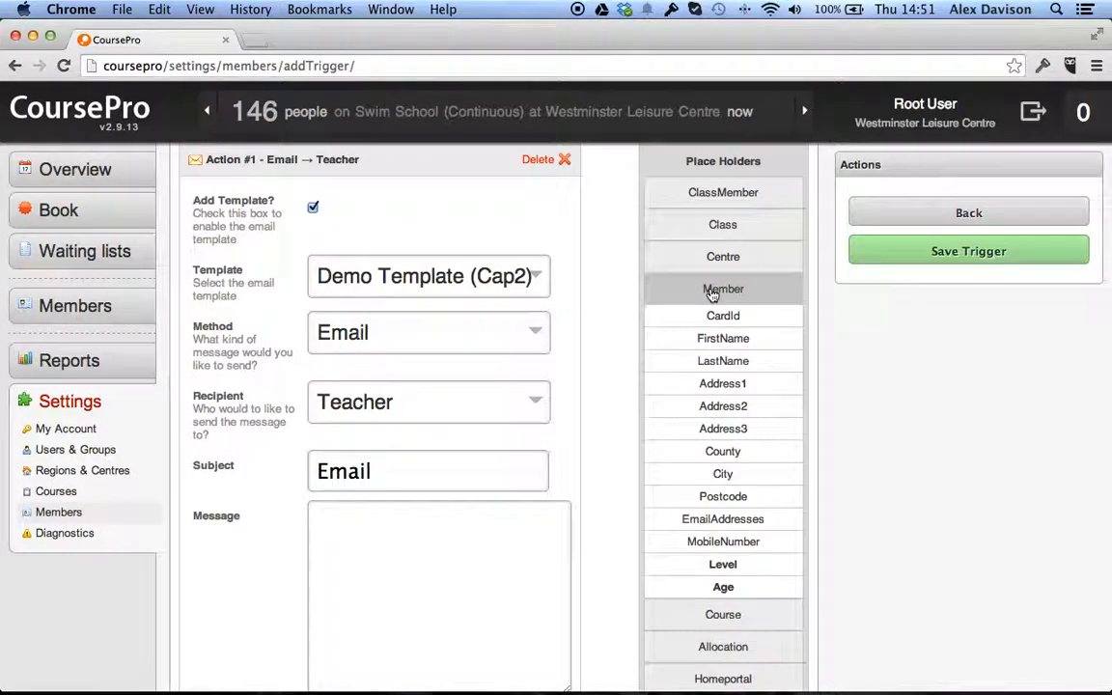
left_click(731, 344)
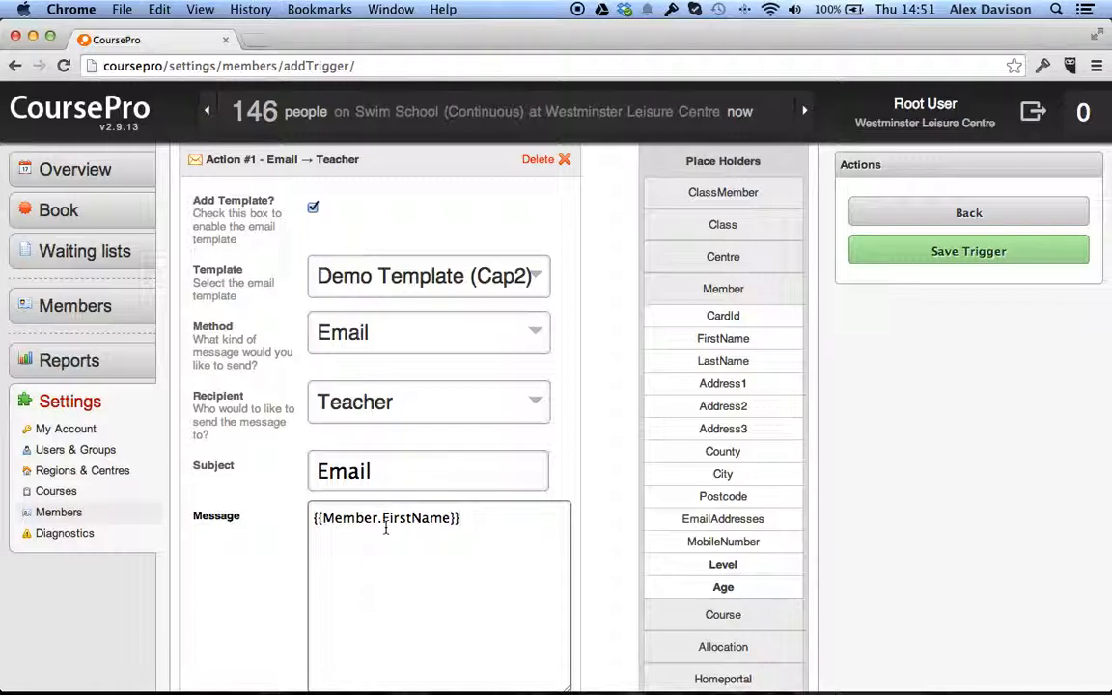
Append the Member Address1 placeholder to the email subject and check the subject and message in the HTML preview
left_click(413, 483)
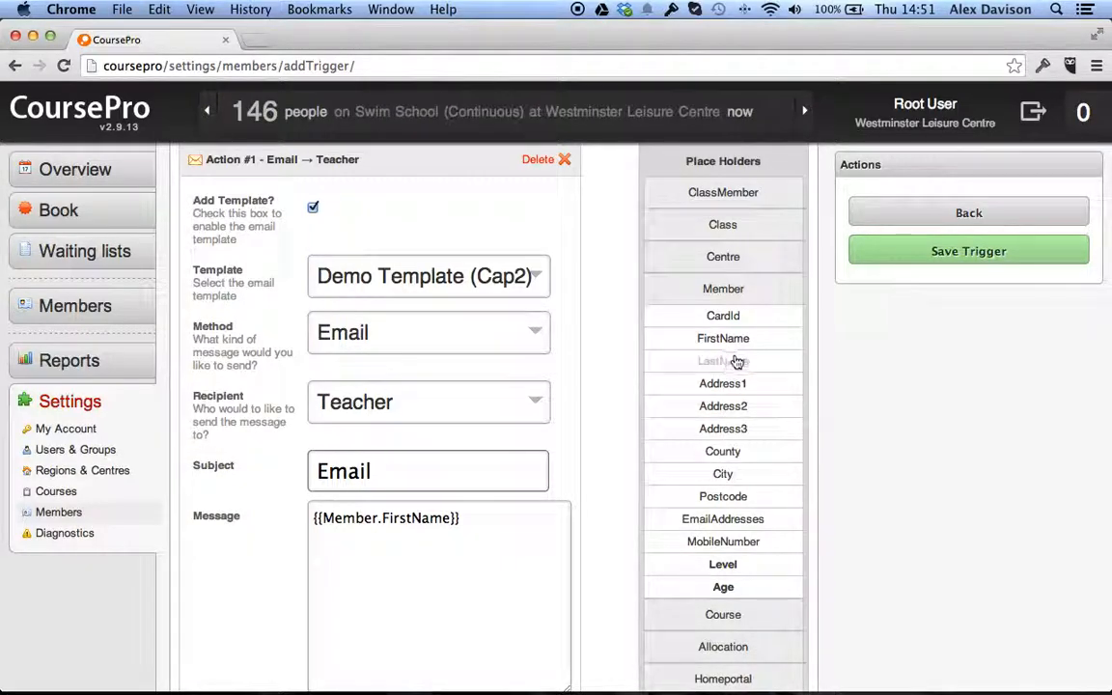
left_click(734, 386)
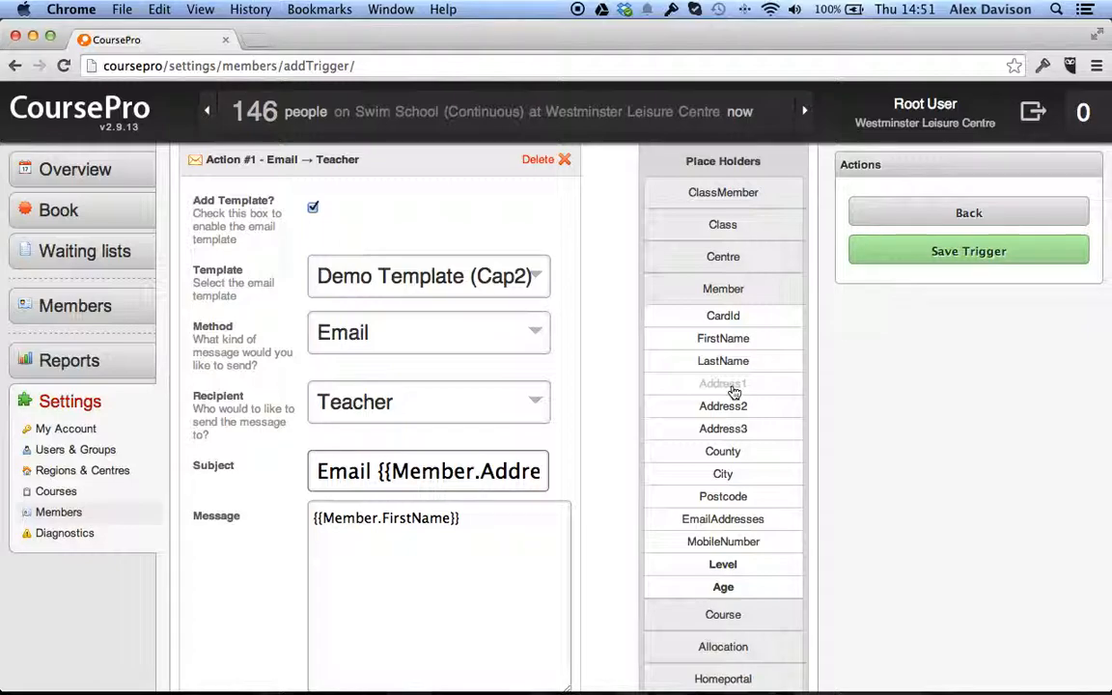
scroll(630, 527, "down", 3)
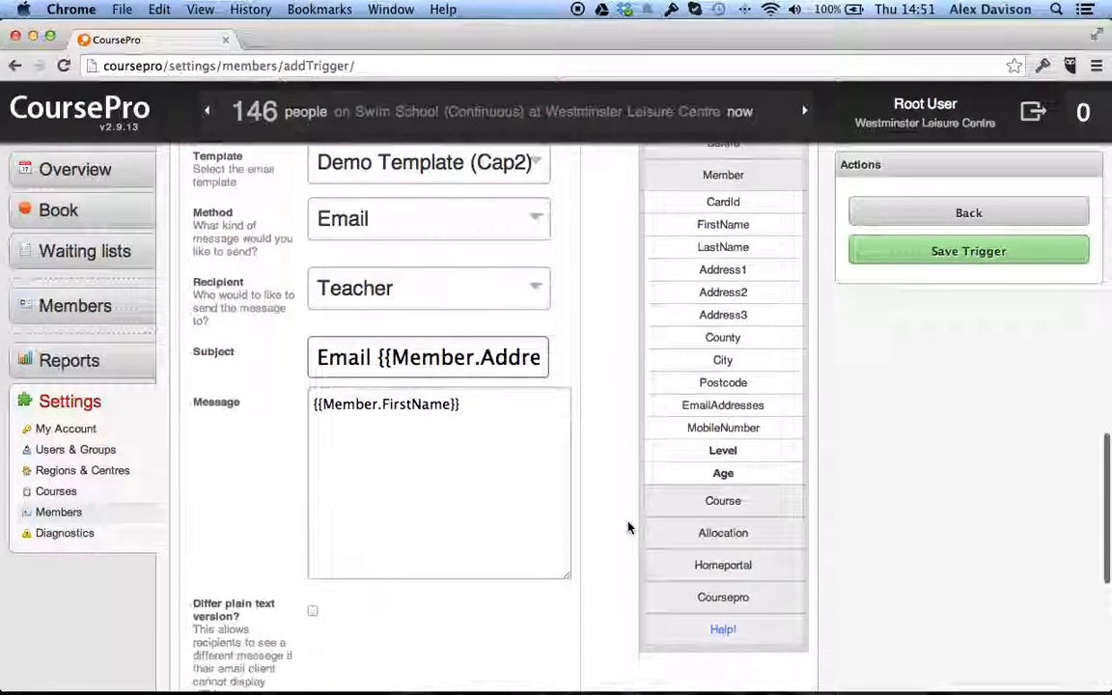
scroll(627, 527, "down", 6)
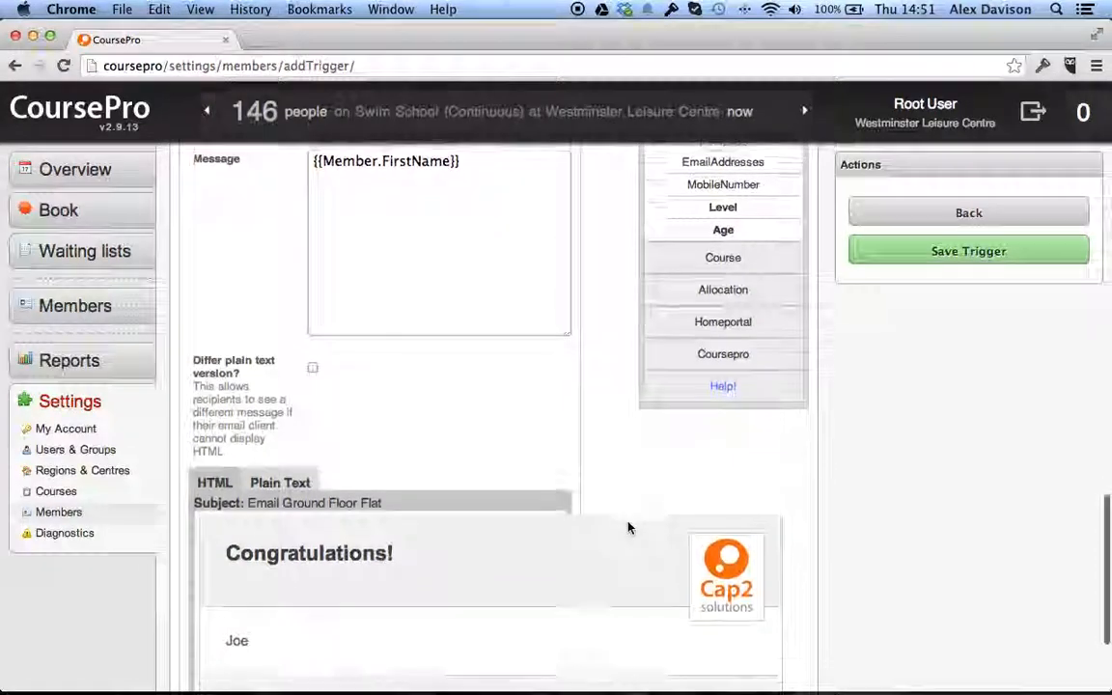
Compare the HTML and plain text previews of the contact action's email
scroll(628, 527, "down", 3)
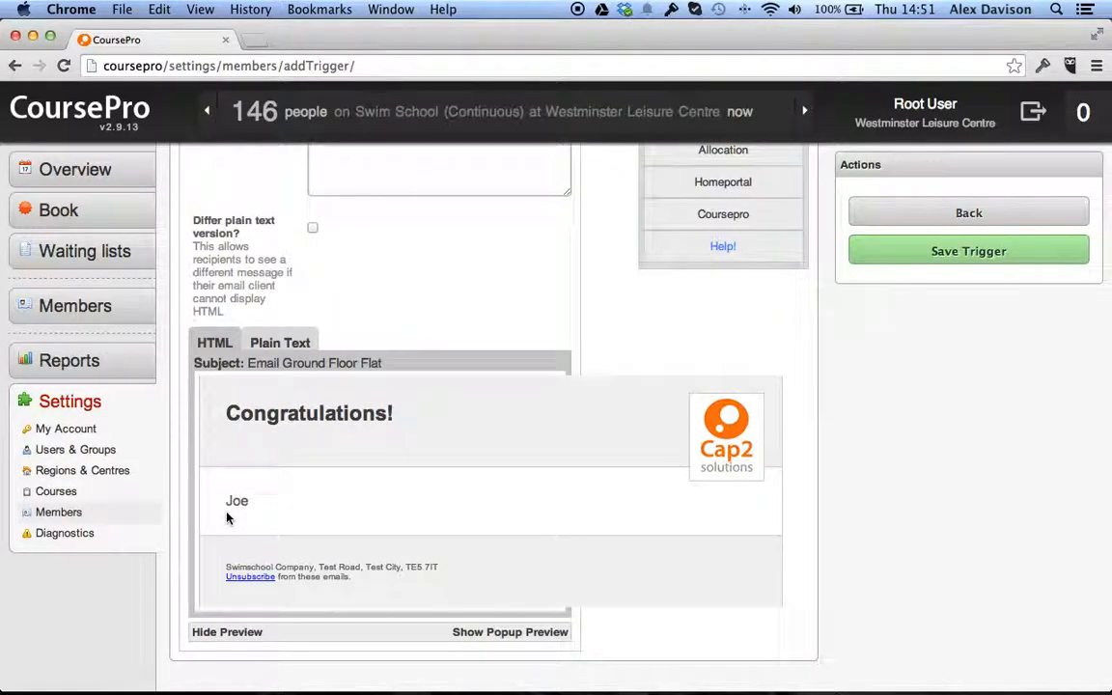
scroll(607, 360, "up", 3)
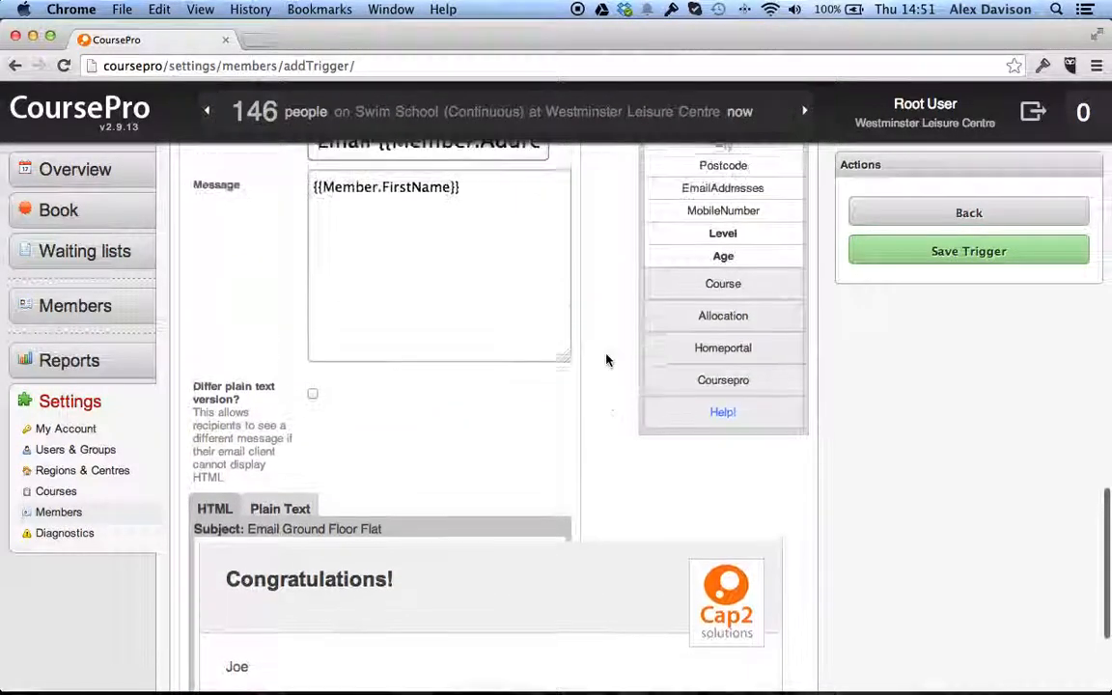
scroll(608, 360, "up", 1)
scroll(283, 538, "down", 2)
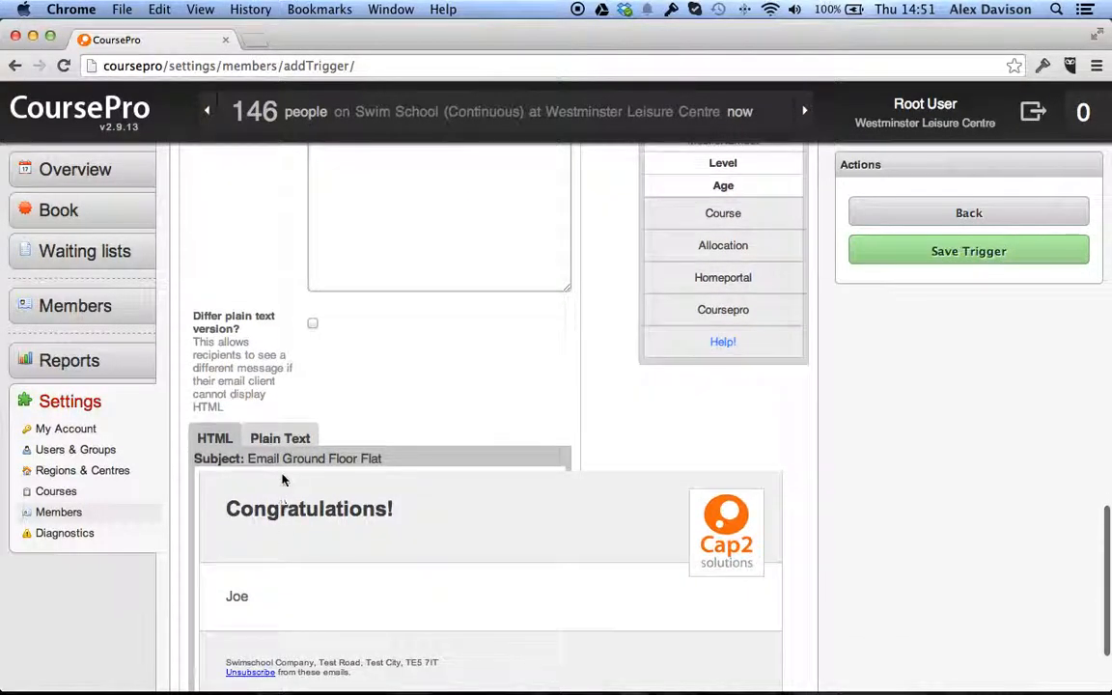
left_click(283, 442)
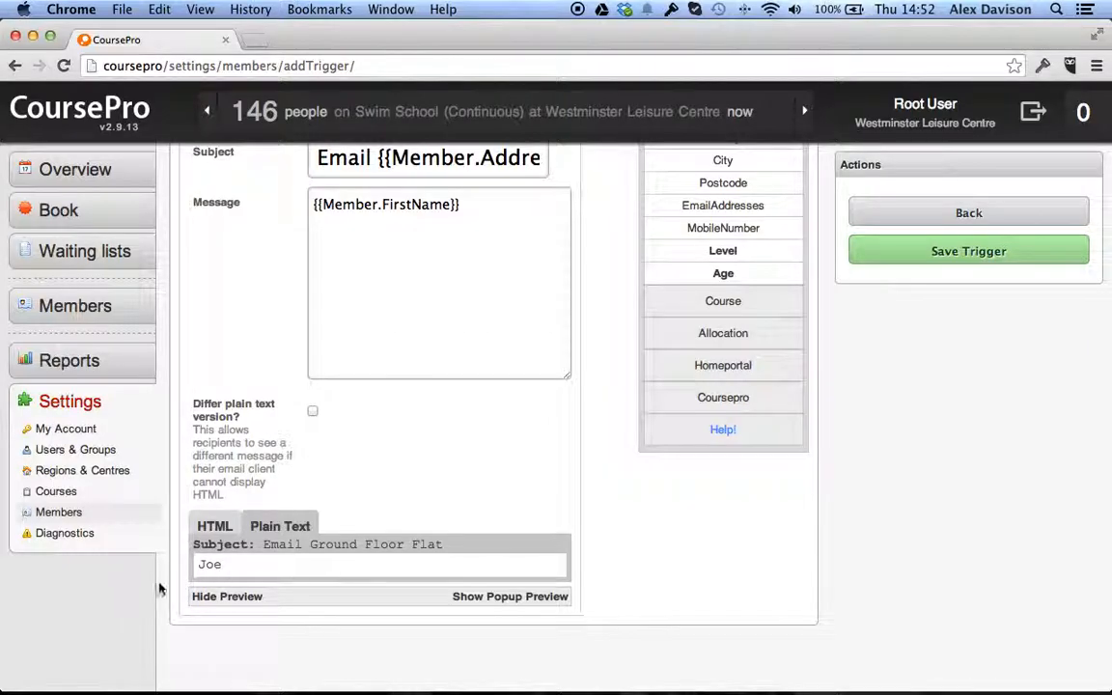
left_click(222, 529)
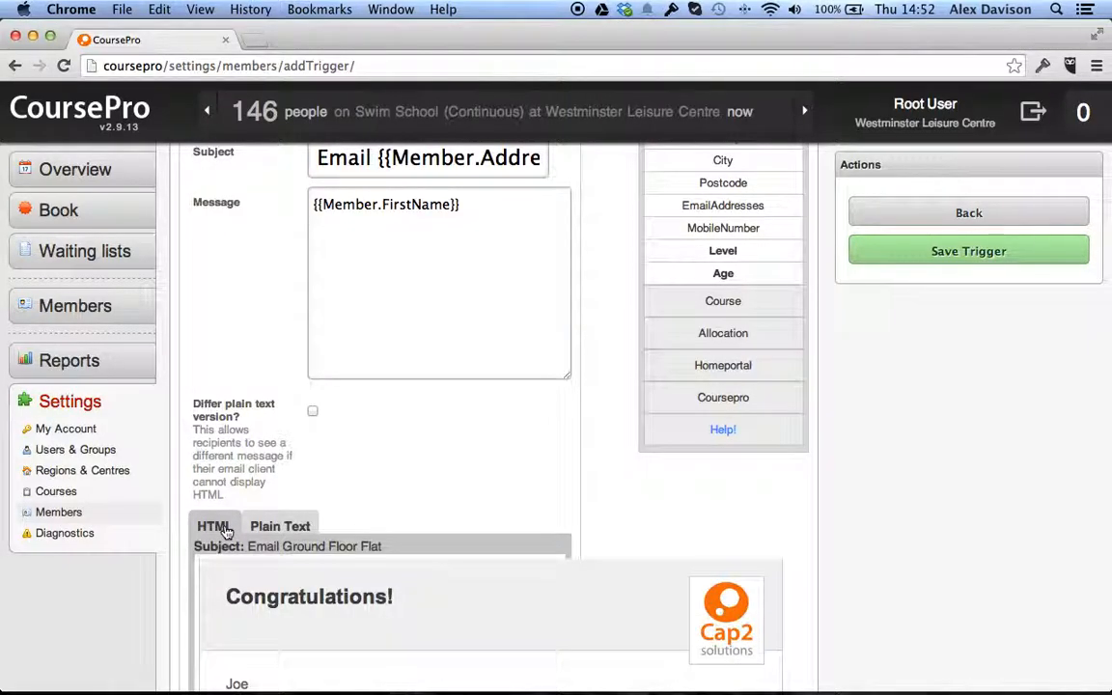
scroll(225, 533, "down", 5)
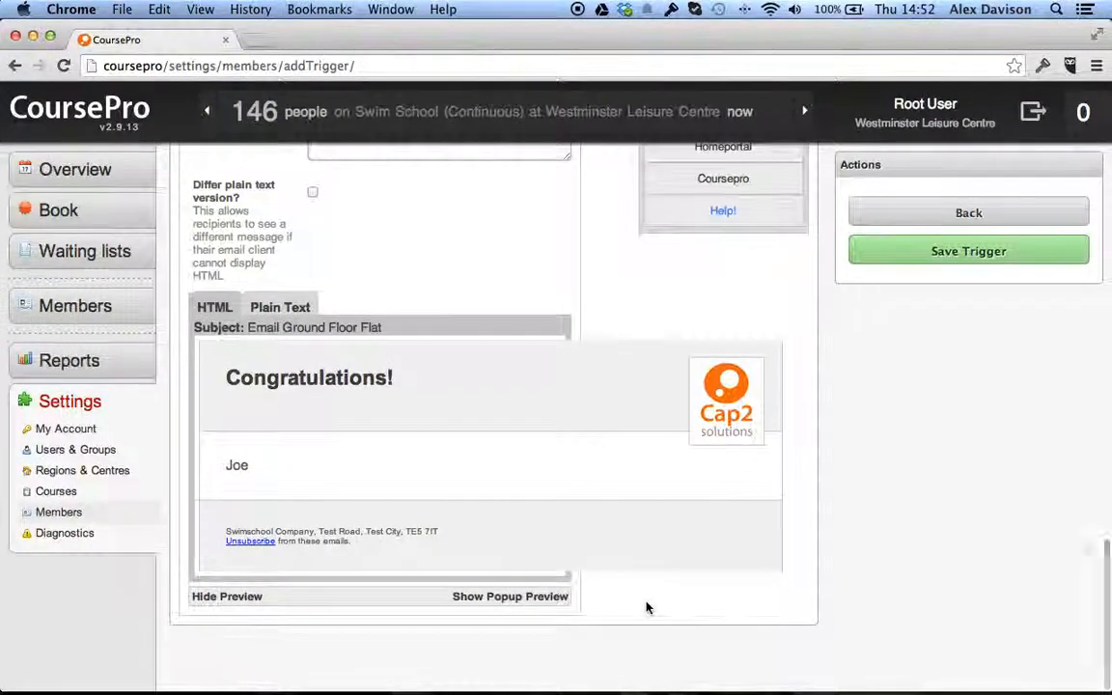
Collapse the first contact action and add a second one to the trigger
scroll(647, 607, "up", 6)
scroll(647, 608, "up", 5)
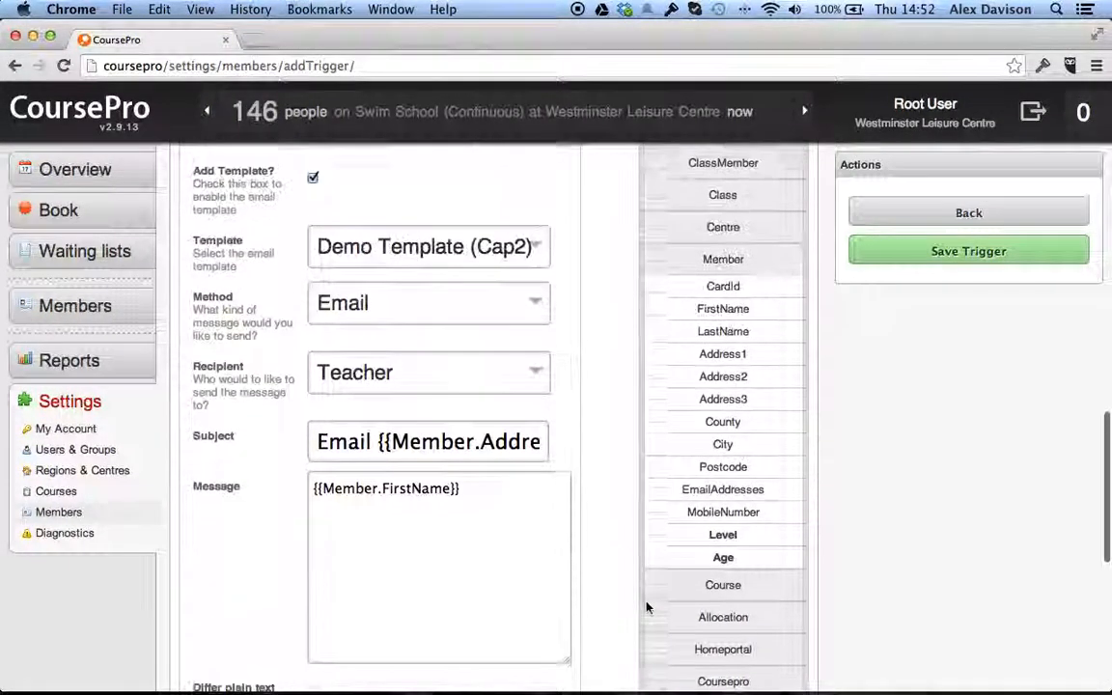
scroll(648, 609, "down", 6)
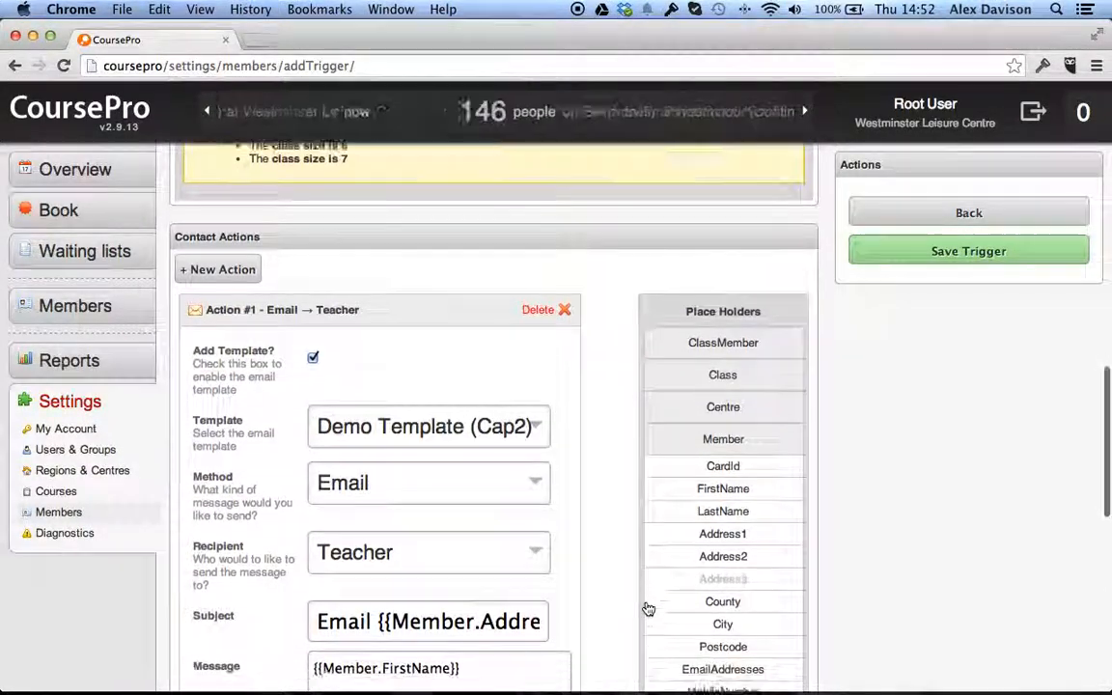
scroll(647, 609, "up", 7)
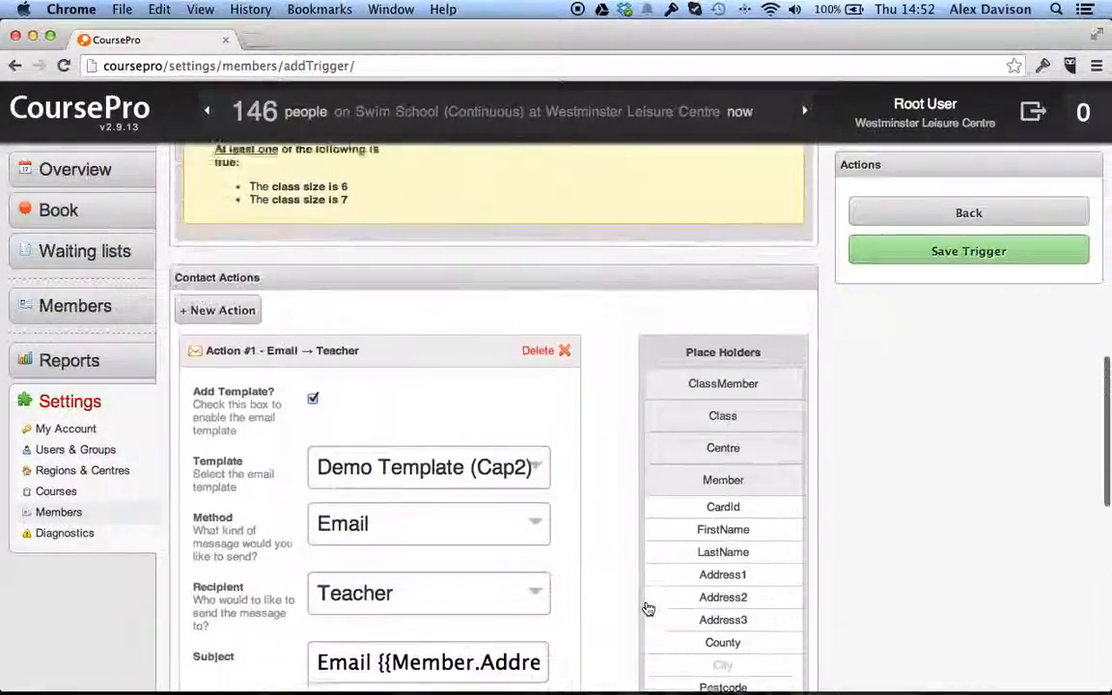
left_click(343, 418)
left_click(211, 379)
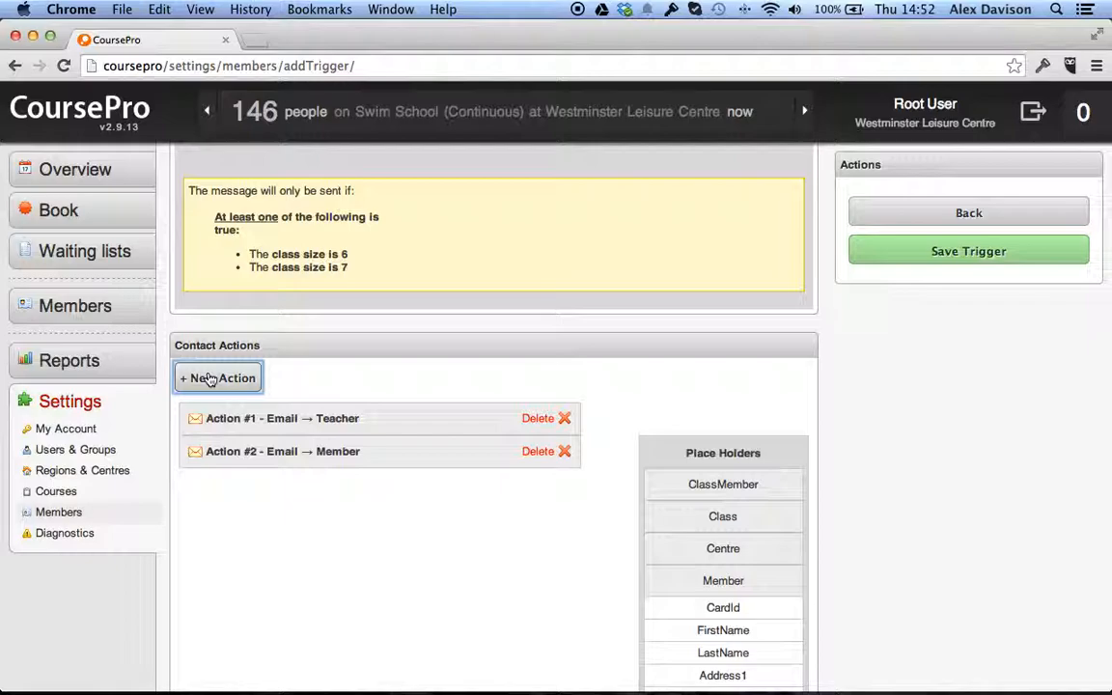
Enable the email template in the second contact action and choose Demo Template (Cap2)
left_click(308, 454)
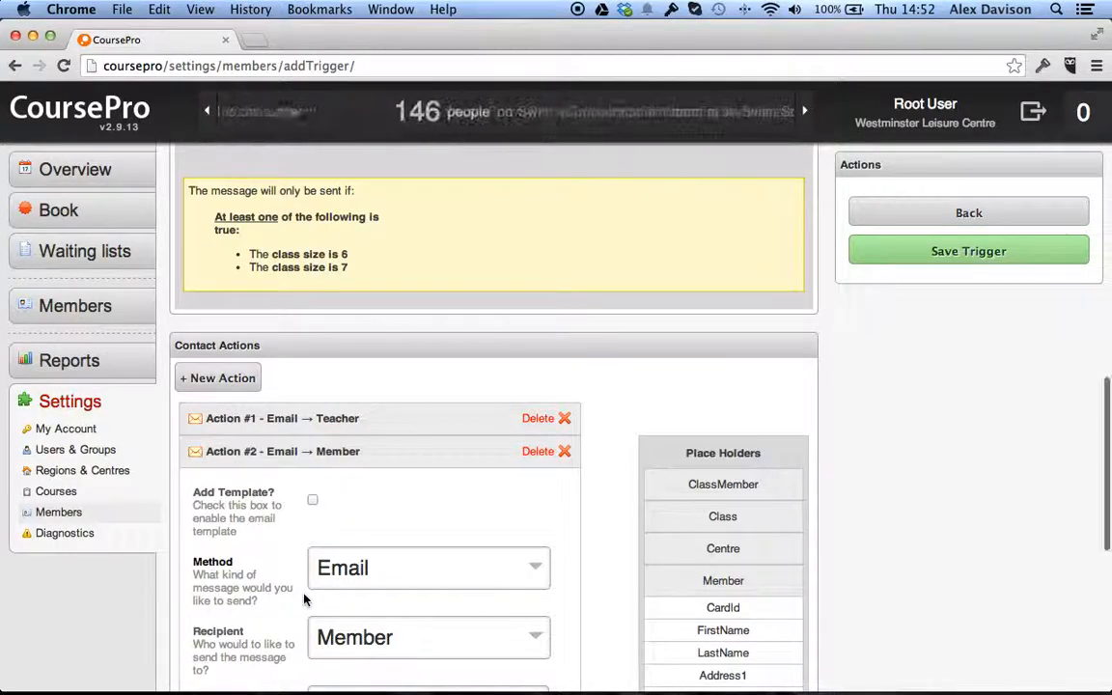
scroll(303, 601, "down", 3)
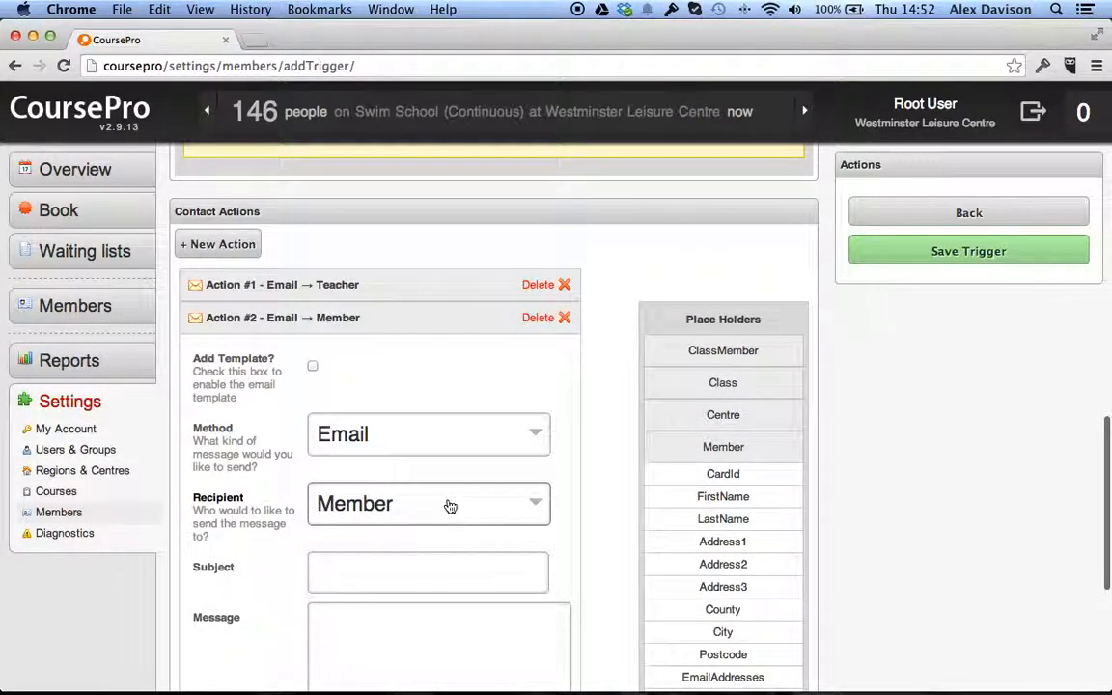
left_click(313, 368)
left_click(526, 449)
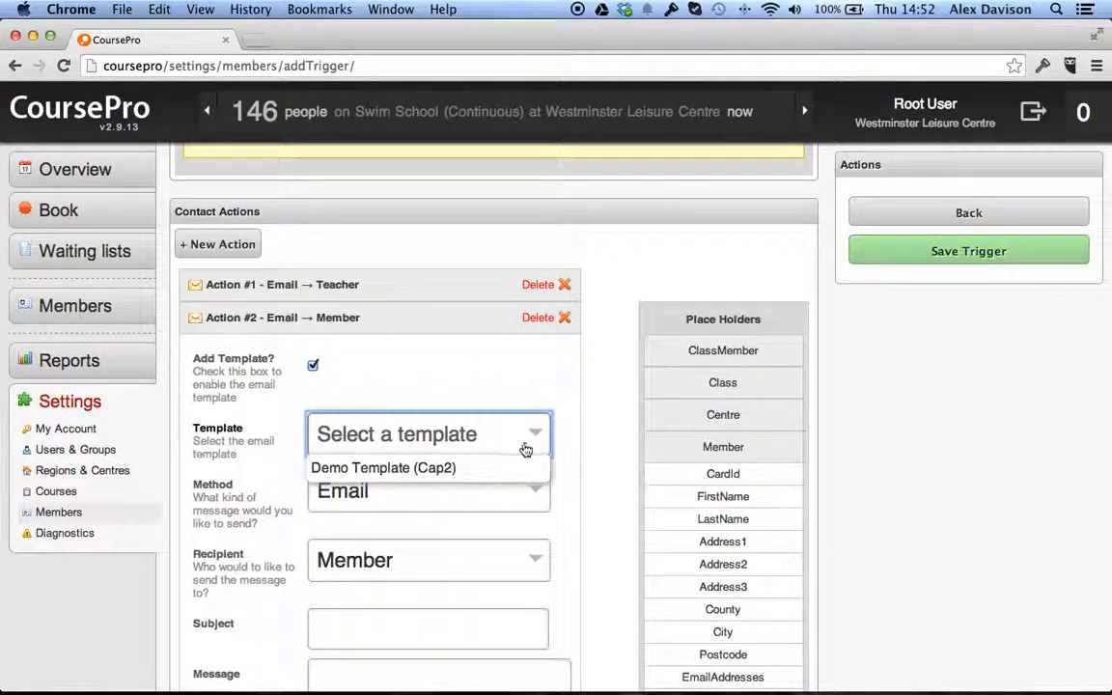
left_click(511, 467)
scroll(206, 543, "down", 3)
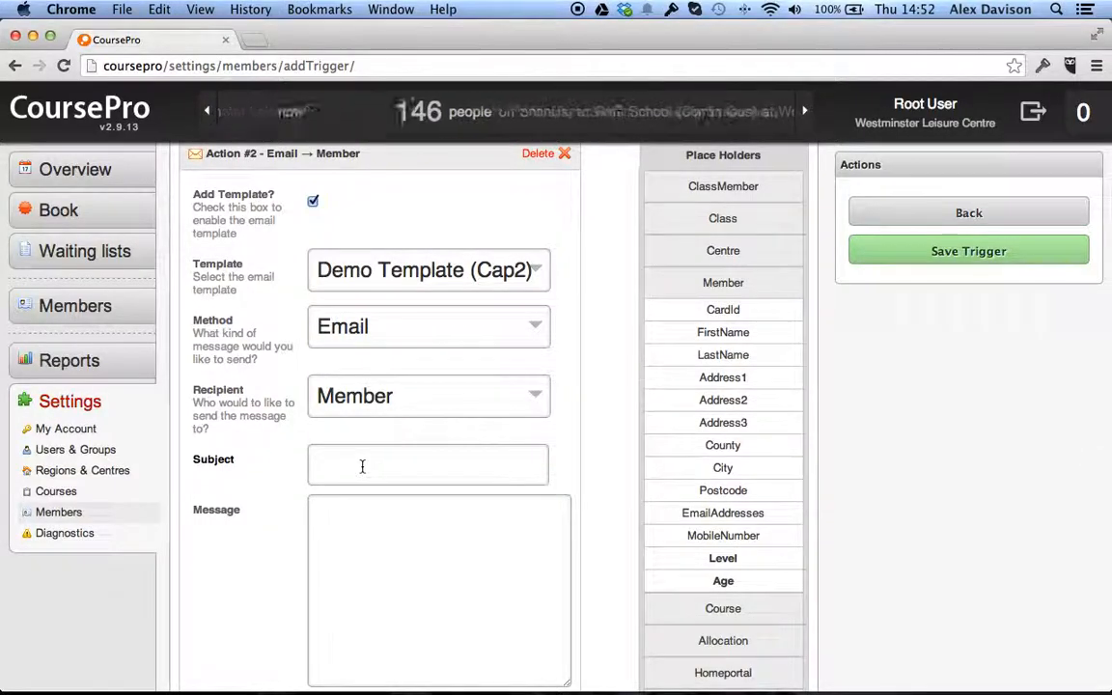
scroll(362, 466, "down", 2)
scroll(568, 410, "up", 4)
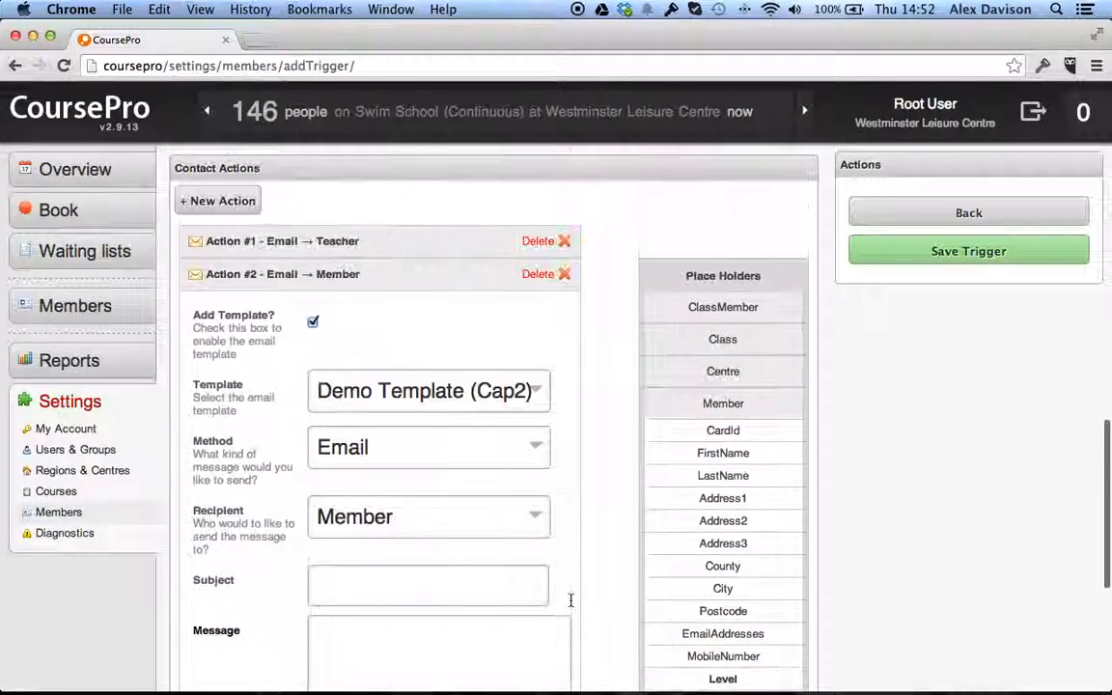
Collapse the second contact action, then add a third one with SMS text message as its method
left_click(372, 286)
left_click(224, 213)
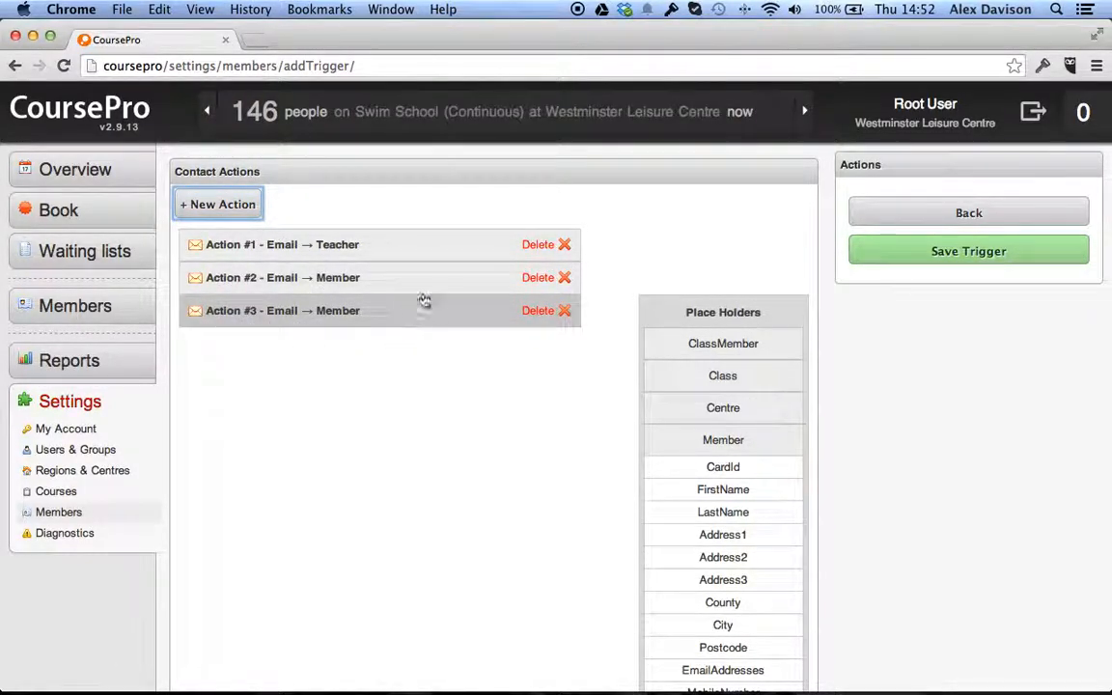
left_click(321, 315)
left_click(383, 498)
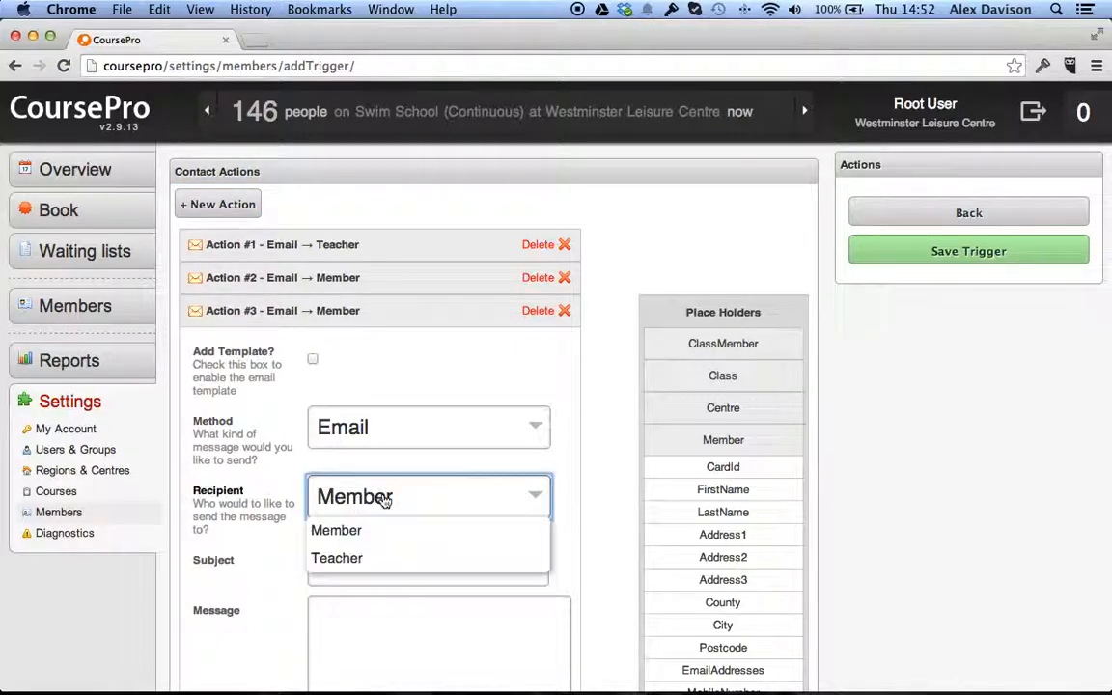
left_click(392, 424)
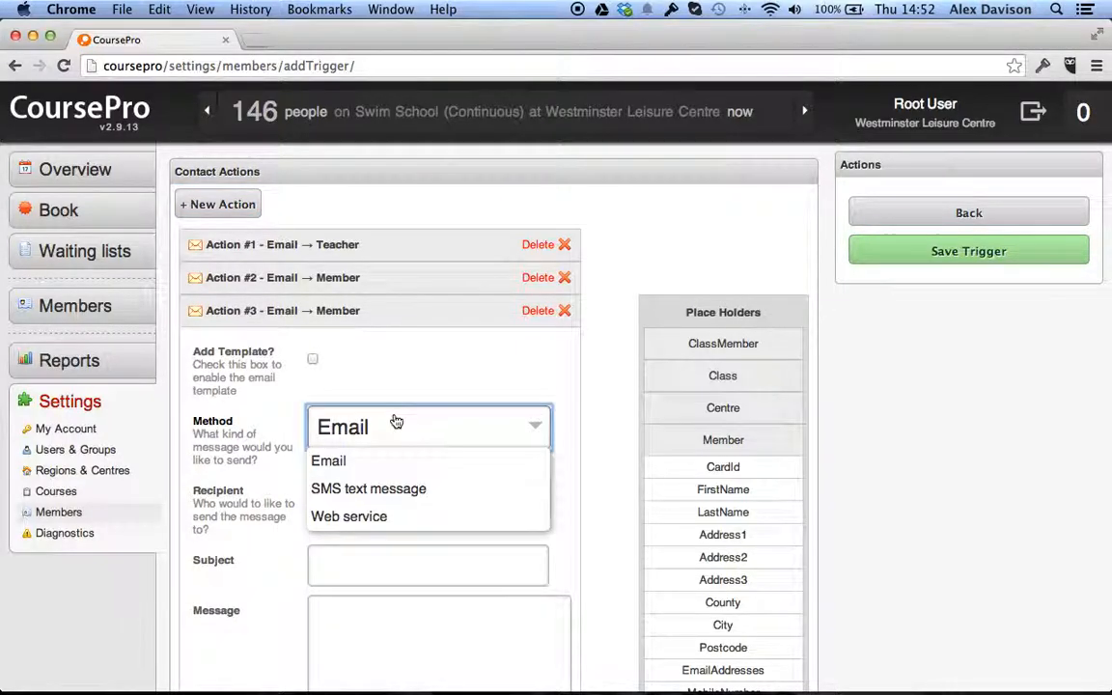
left_click(387, 480)
scroll(386, 489, "down", 2)
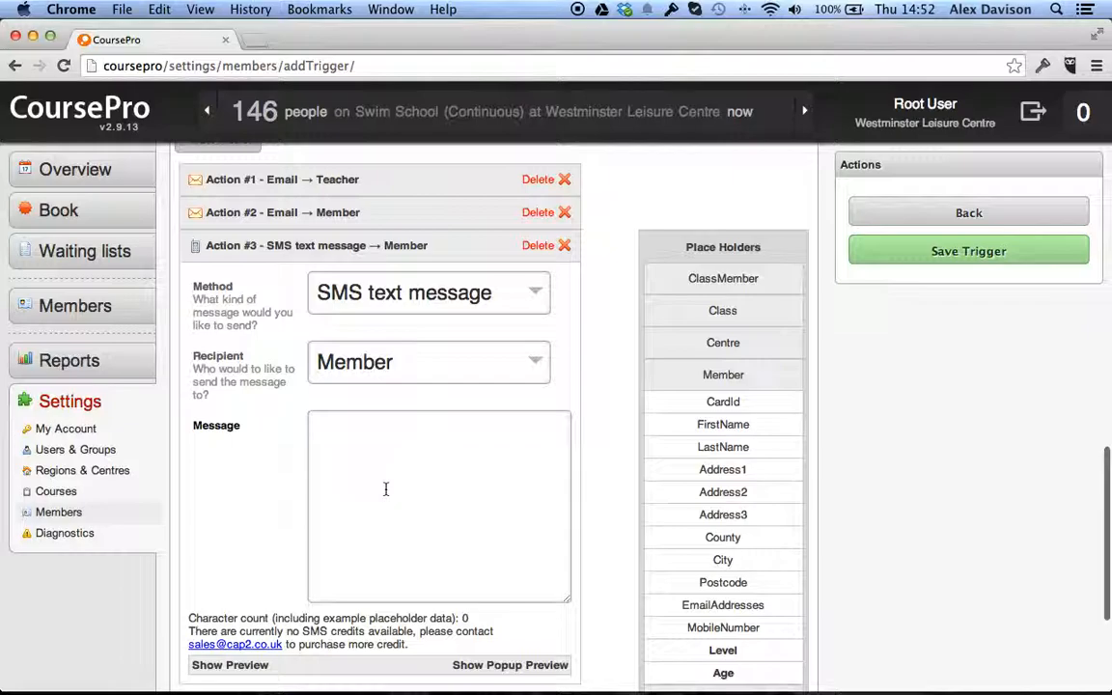
Keep Member as the SMS action's recipient, enter "test" as its message and collapse the action
left_click(441, 362)
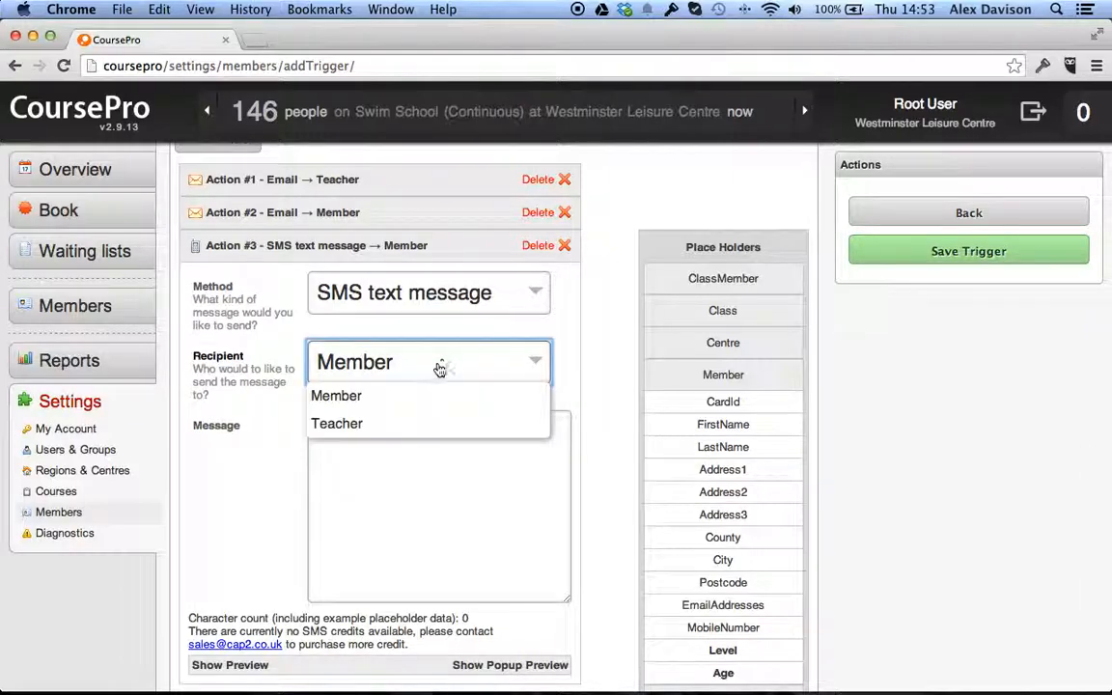
left_click(427, 400)
left_click(402, 467)
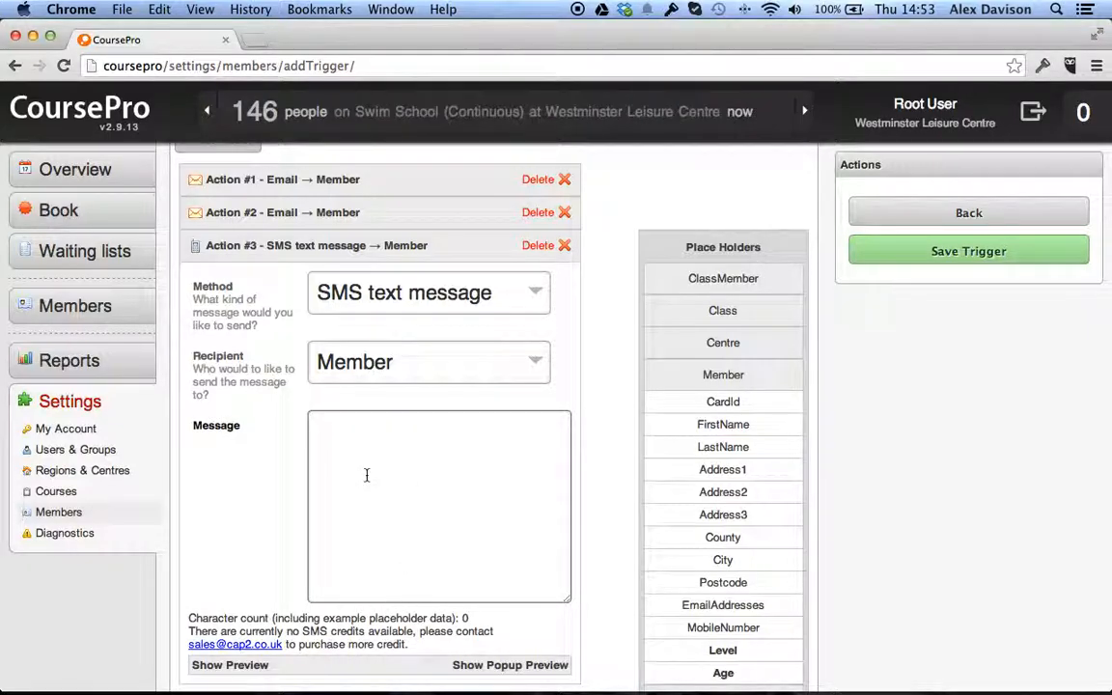
type("e")
type("test")
left_click(275, 248)
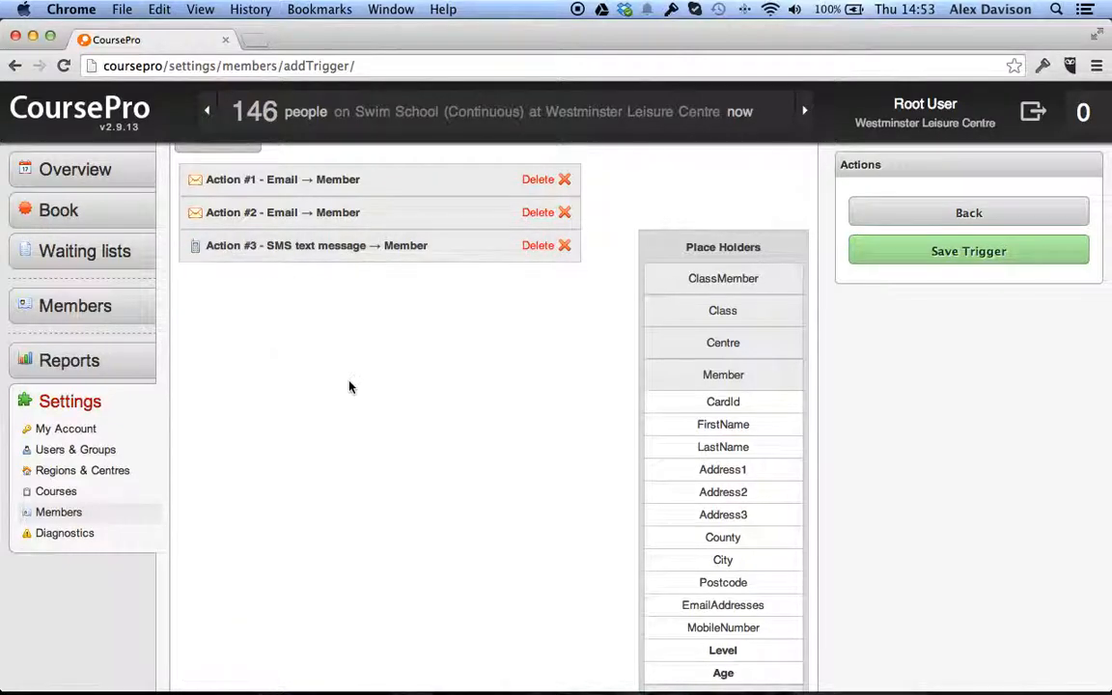
Review the trigger's courses, centres, payment plans, conditions and contact actions
scroll(320, 345, "up", 3)
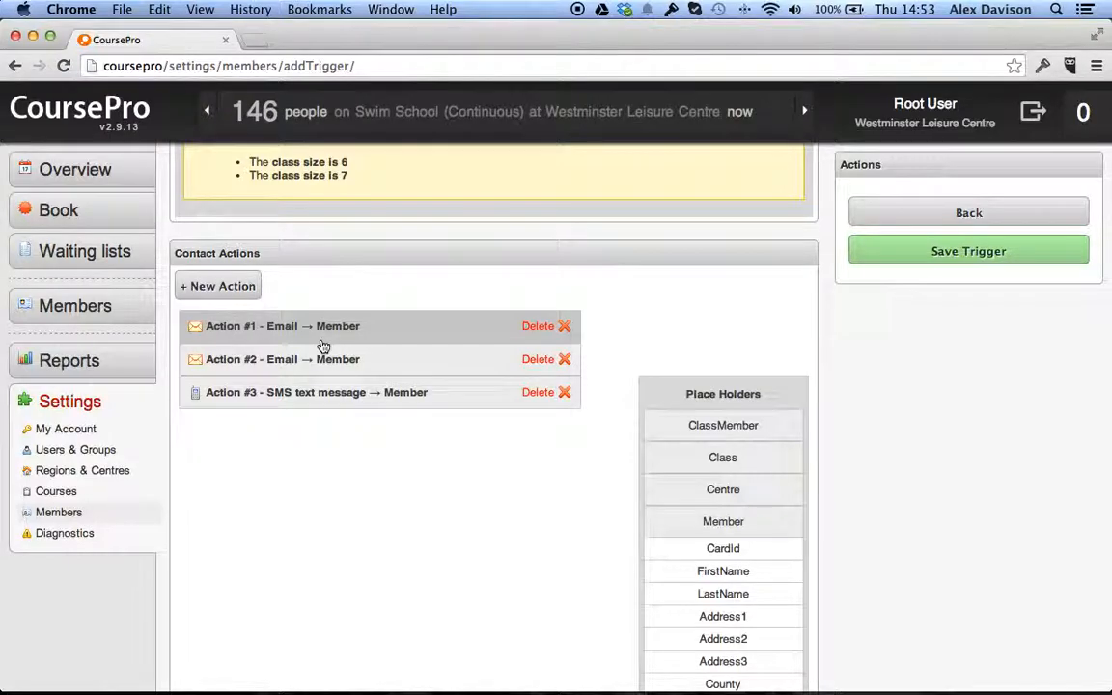
scroll(324, 345, "up", 8)
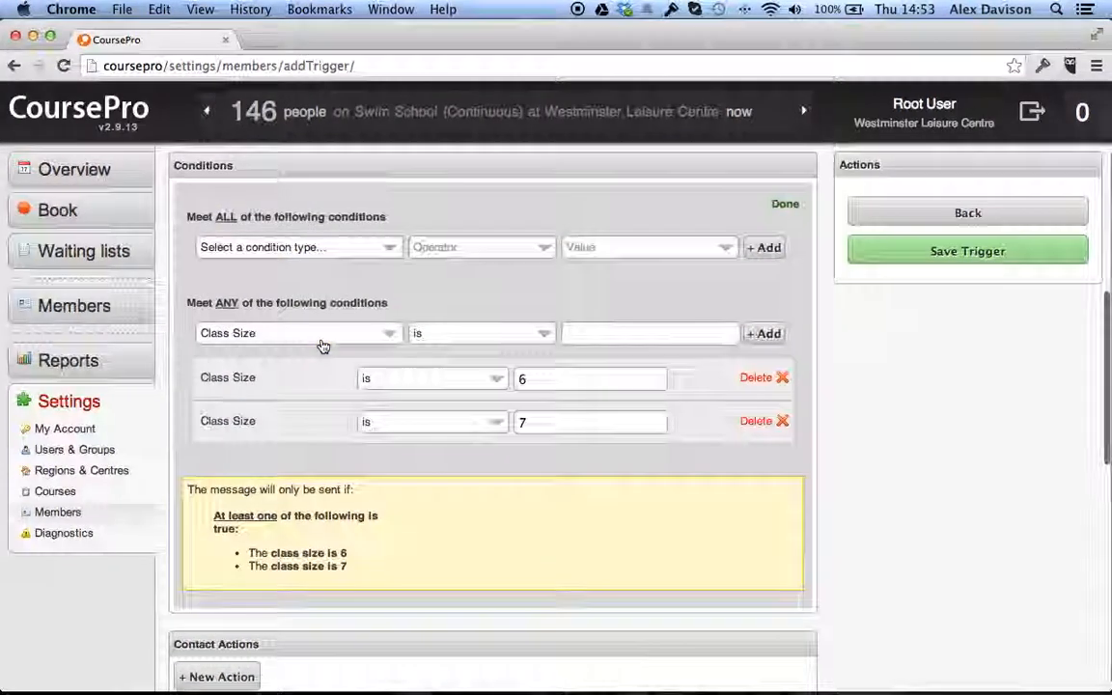
scroll(379, 307, "up", 7)
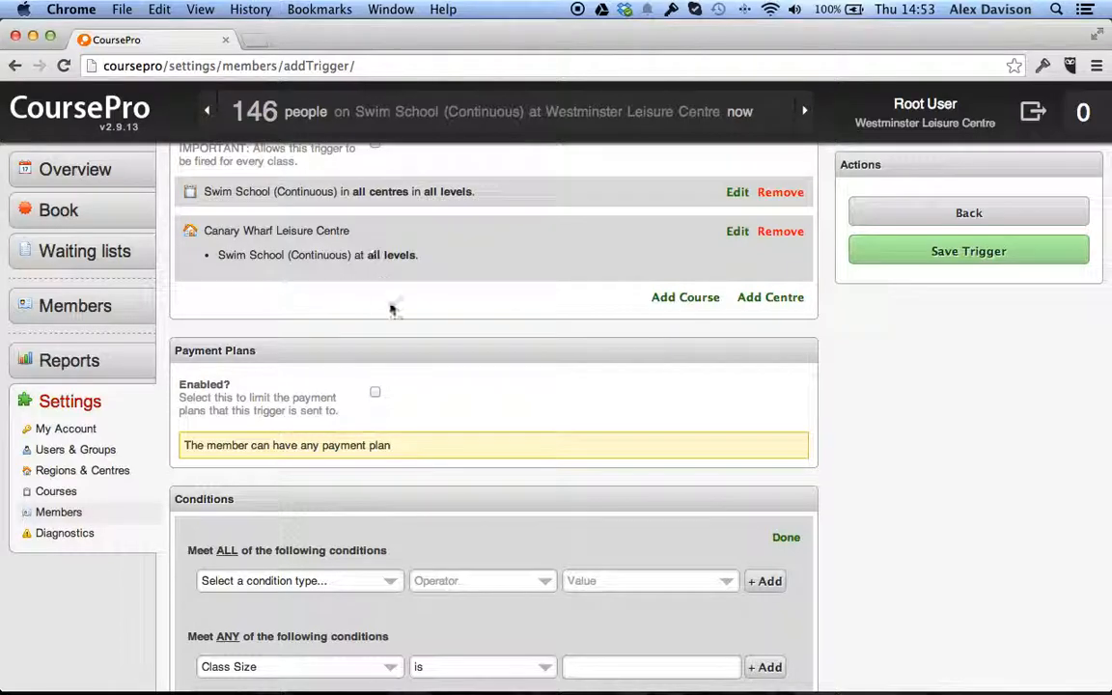
scroll(425, 415, "down", 10)
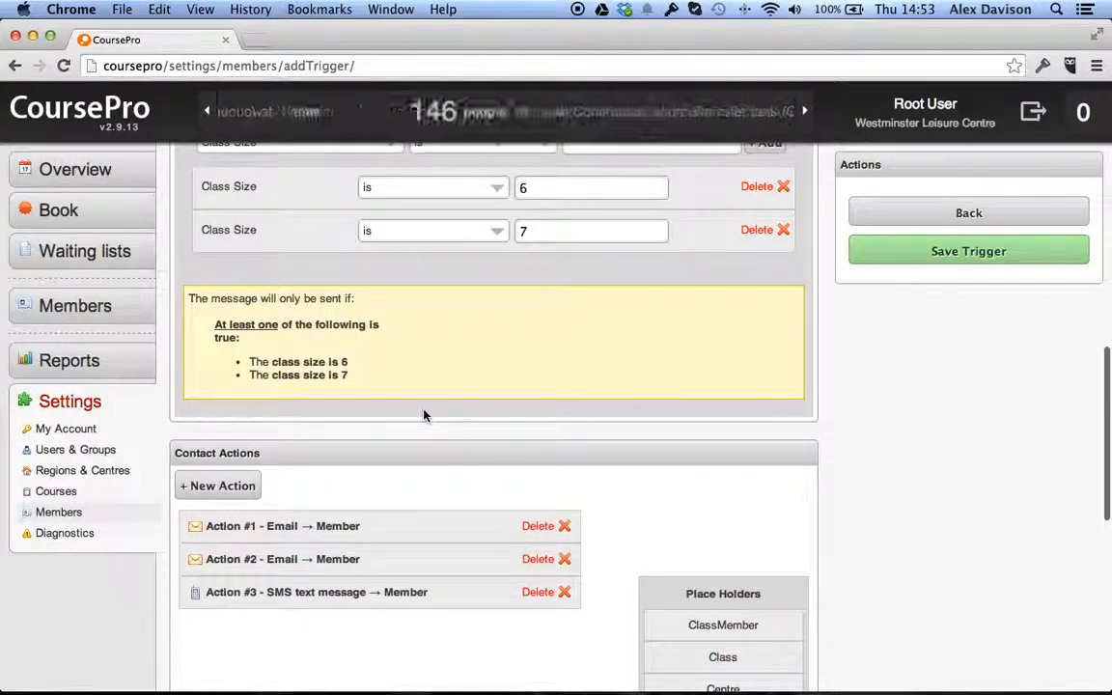